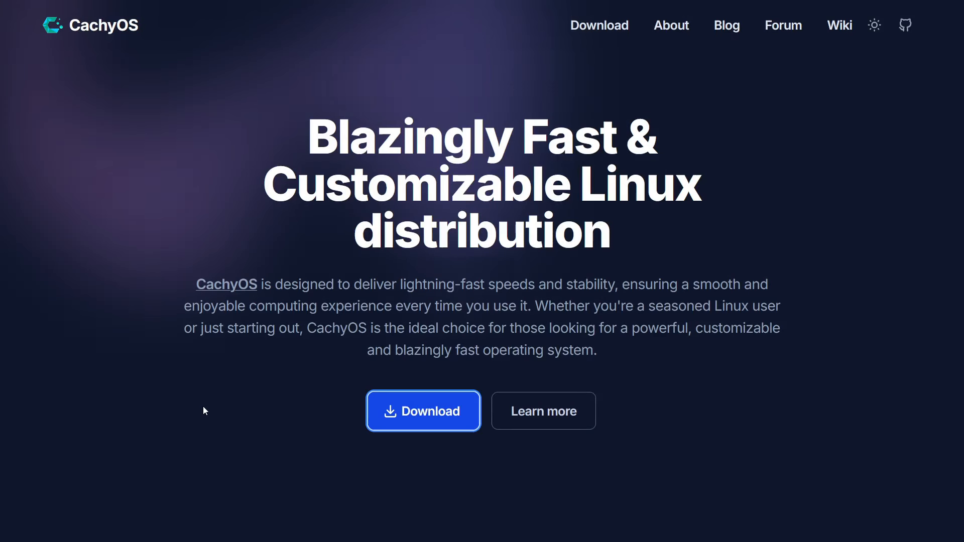
# Step: Download the CachyOS Desktop Edition ISO through the Direct mirror option on the download page
pyautogui.click(407, 413)
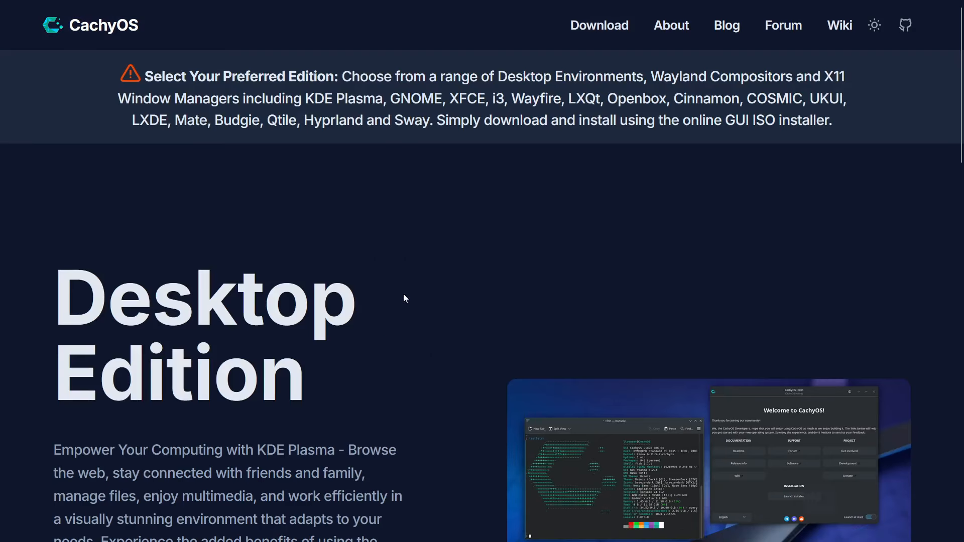
pyautogui.scroll(-3, 415, 259)
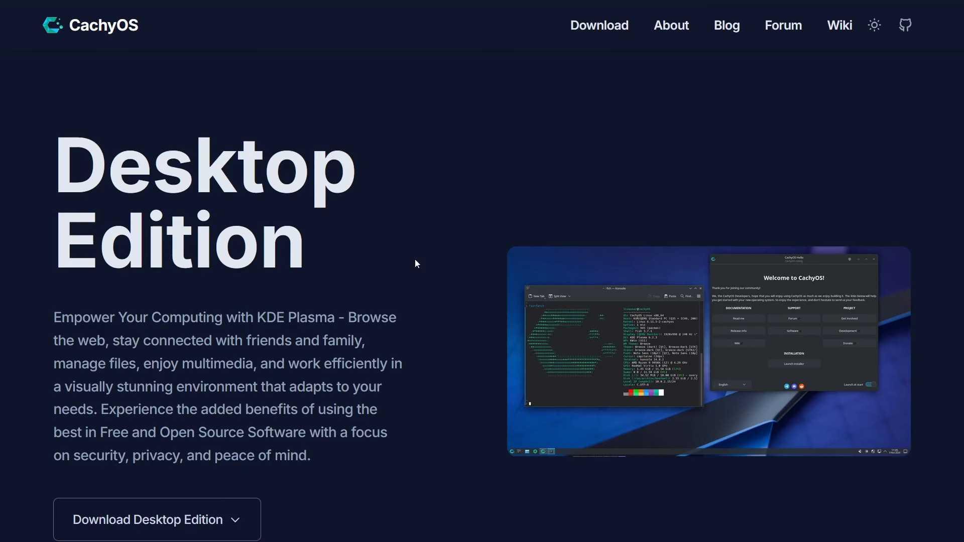
pyautogui.scroll(-5, 930, 317)
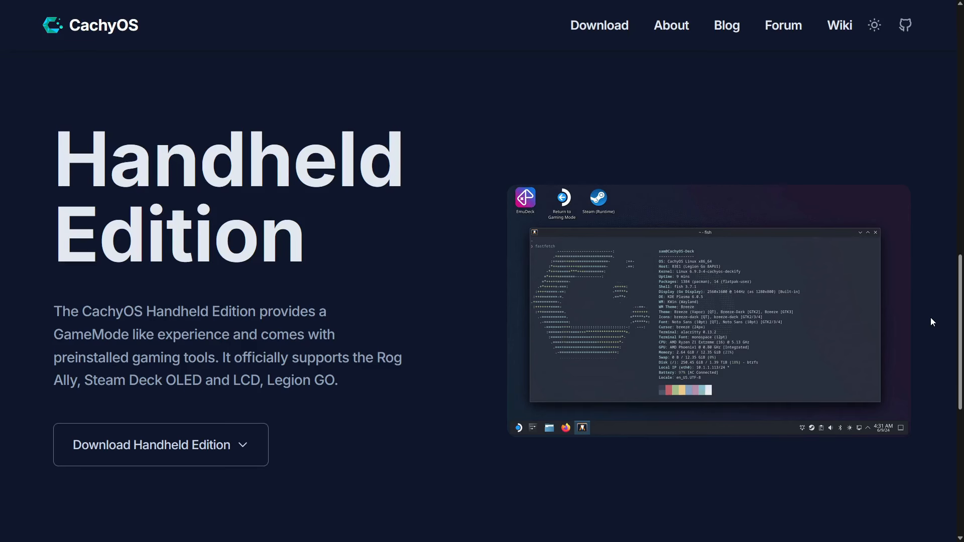
pyautogui.scroll(10, 929, 317)
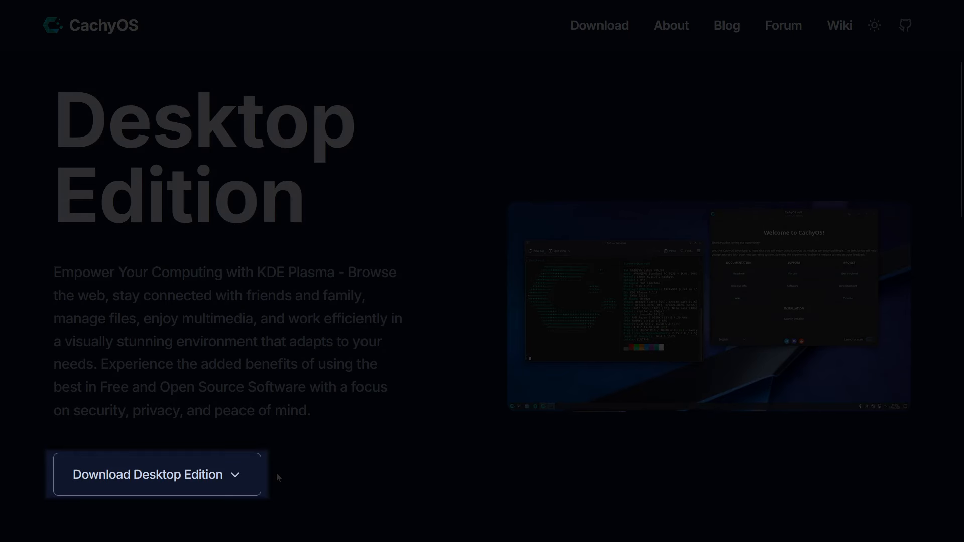
pyautogui.click(240, 474)
pyautogui.scroll(-3, 401, 384)
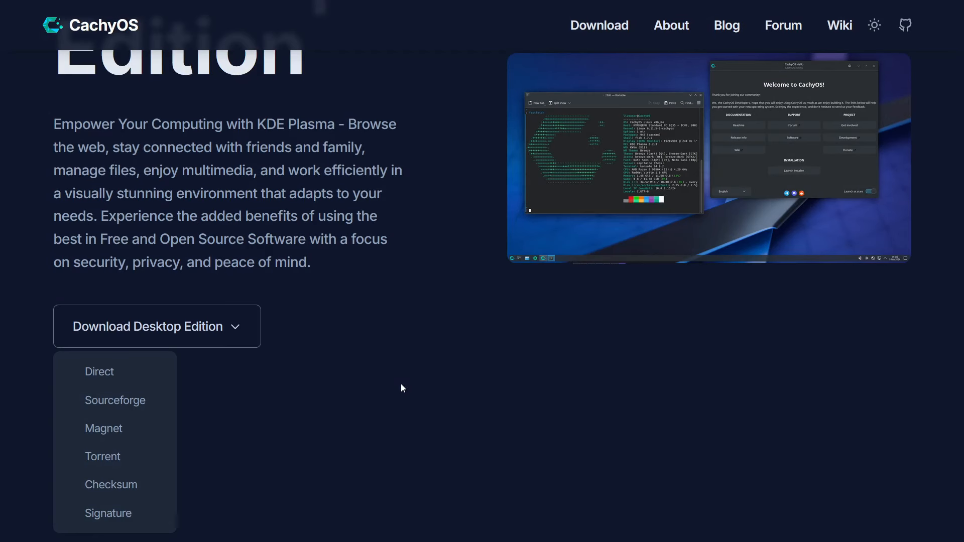
pyautogui.click(121, 373)
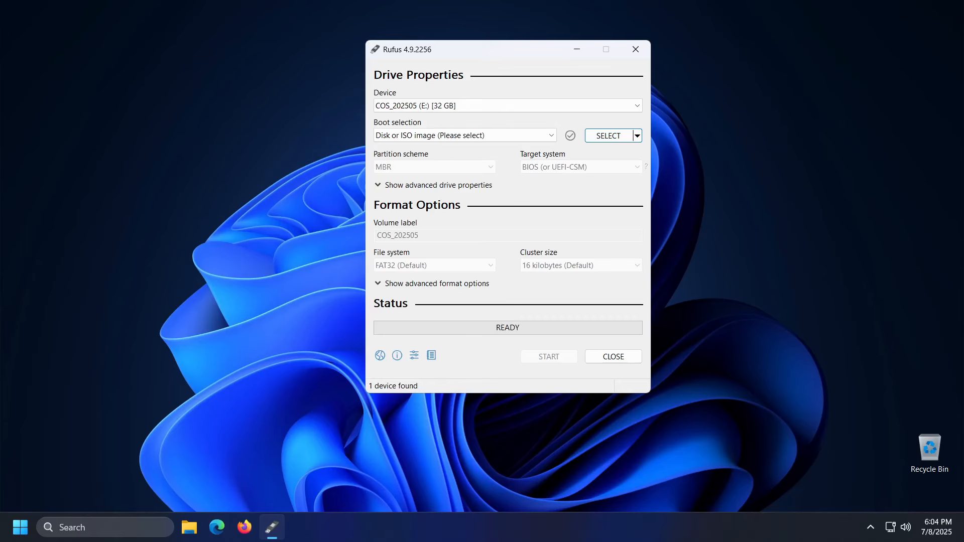
# Step: Load cachyos-desktop-linux-250530.iso from Downloads as the Rufus boot selection
pyautogui.click(185, 281)
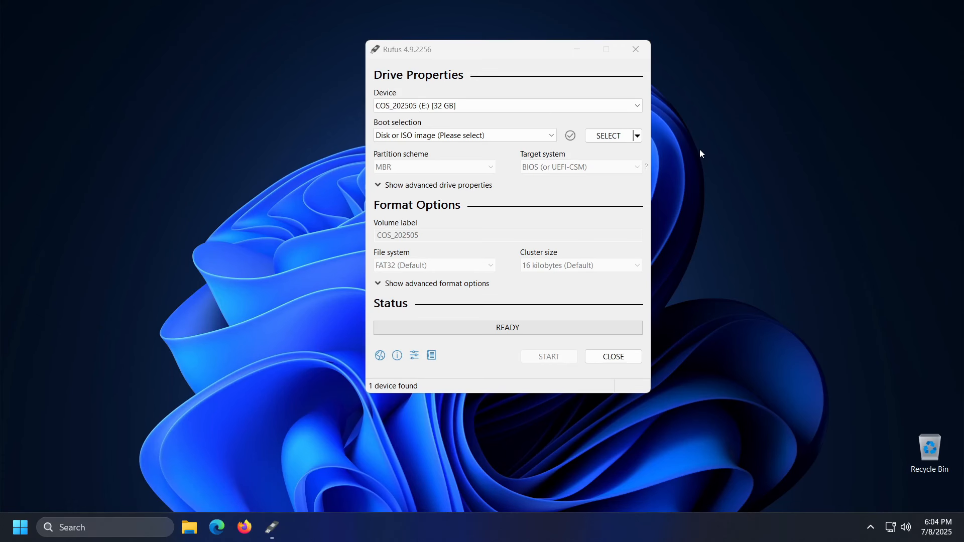
pyautogui.click(610, 137)
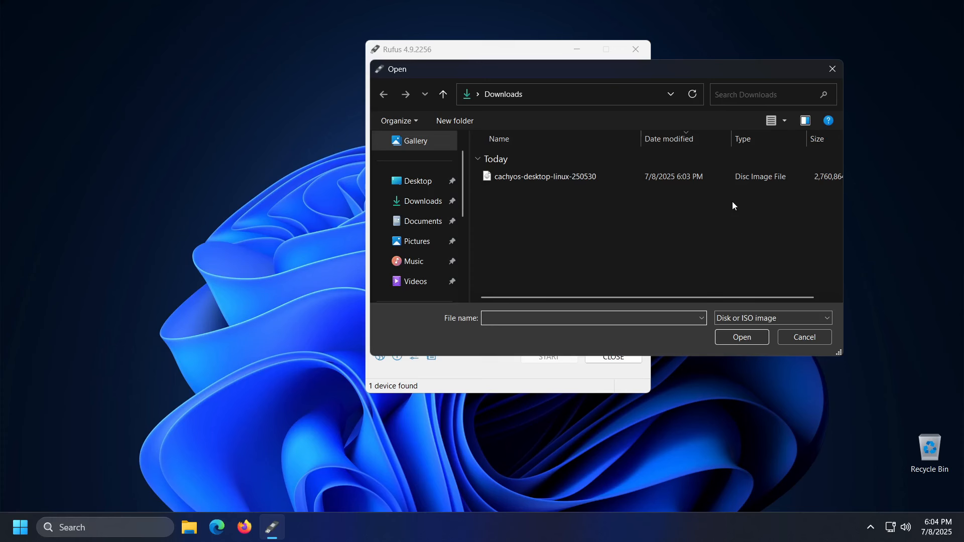
pyautogui.click(570, 176)
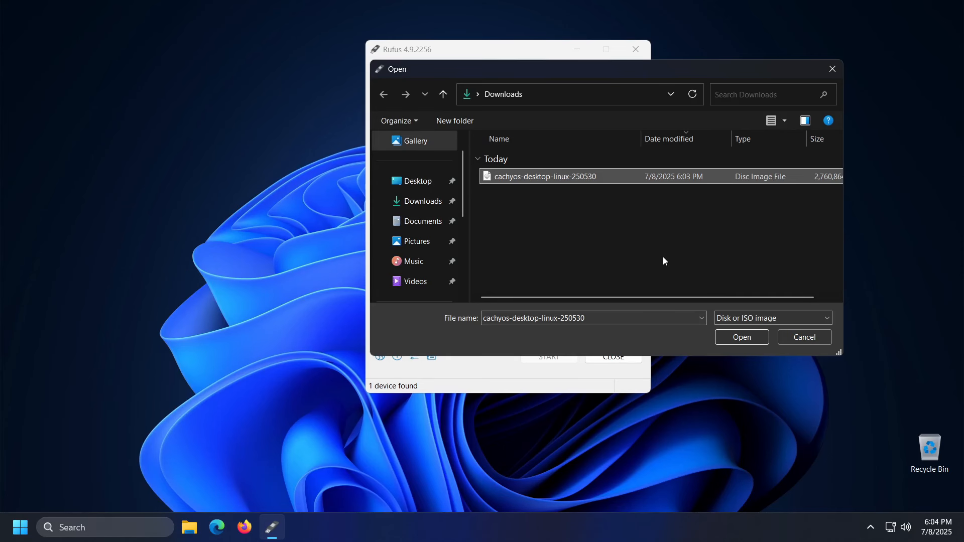
pyautogui.click(732, 339)
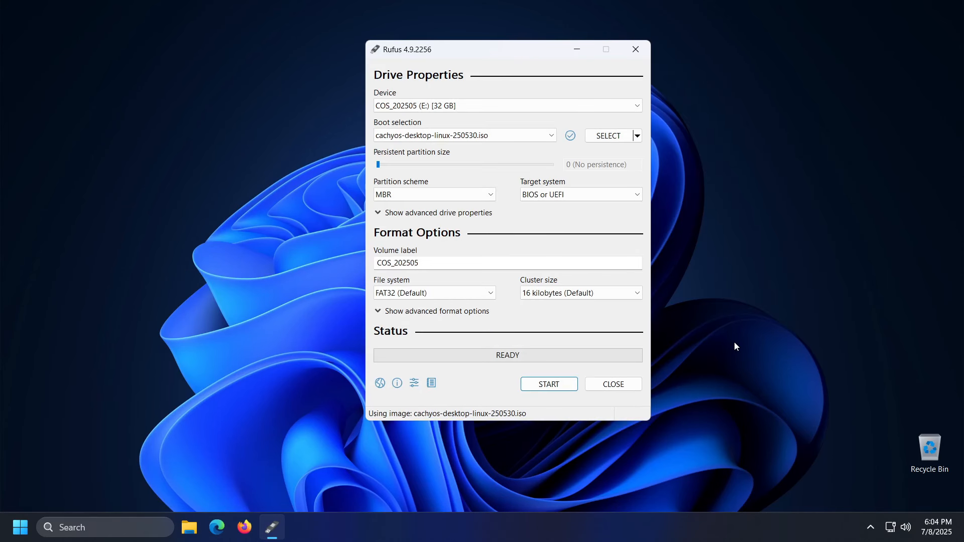
# Step: Write the image to the USB in ISO Image mode, allowing the Syslinux download and accepting data erasure
pyautogui.click(549, 384)
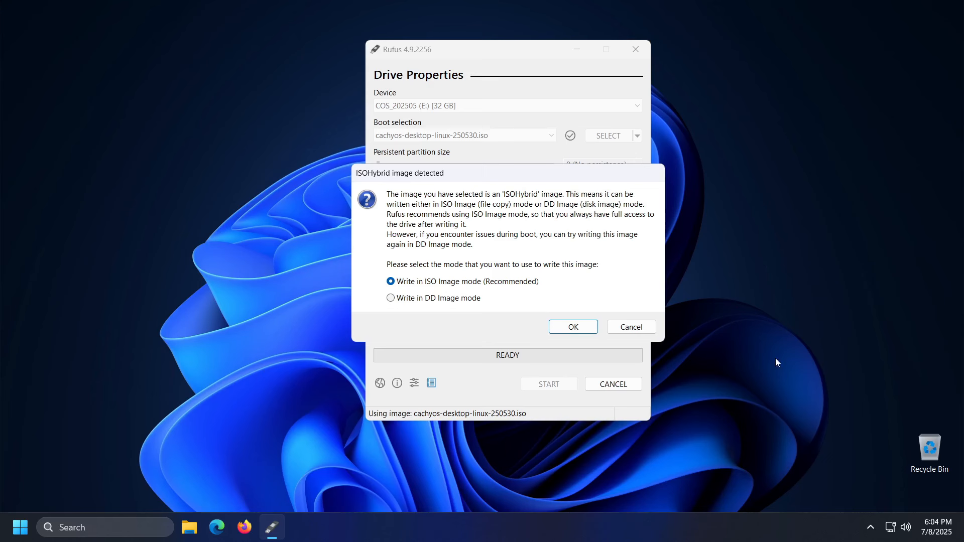
pyautogui.click(567, 330)
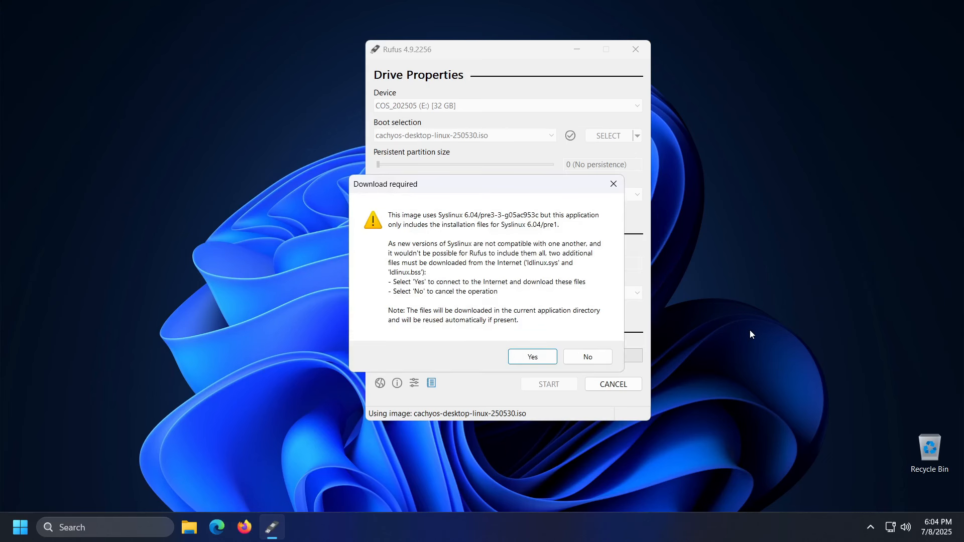
pyautogui.click(533, 356)
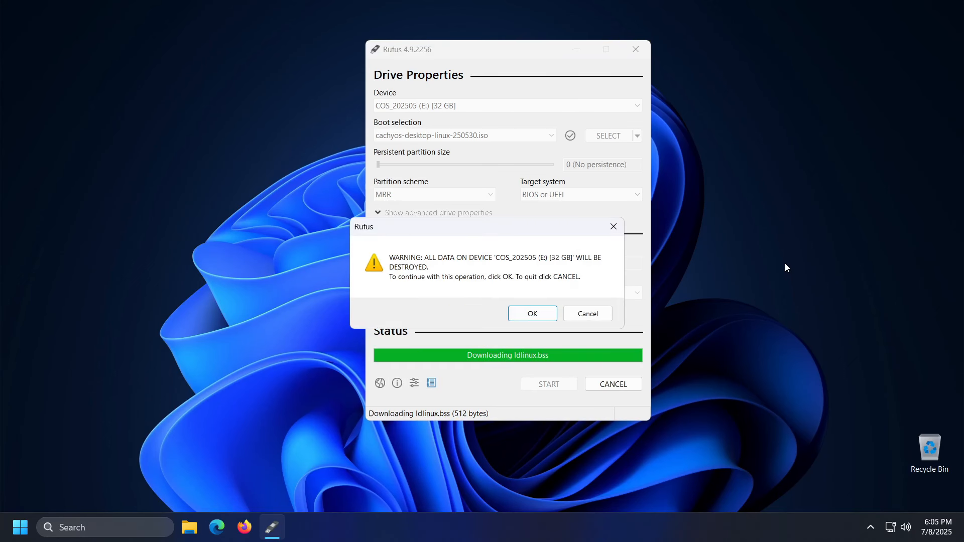
pyautogui.click(533, 313)
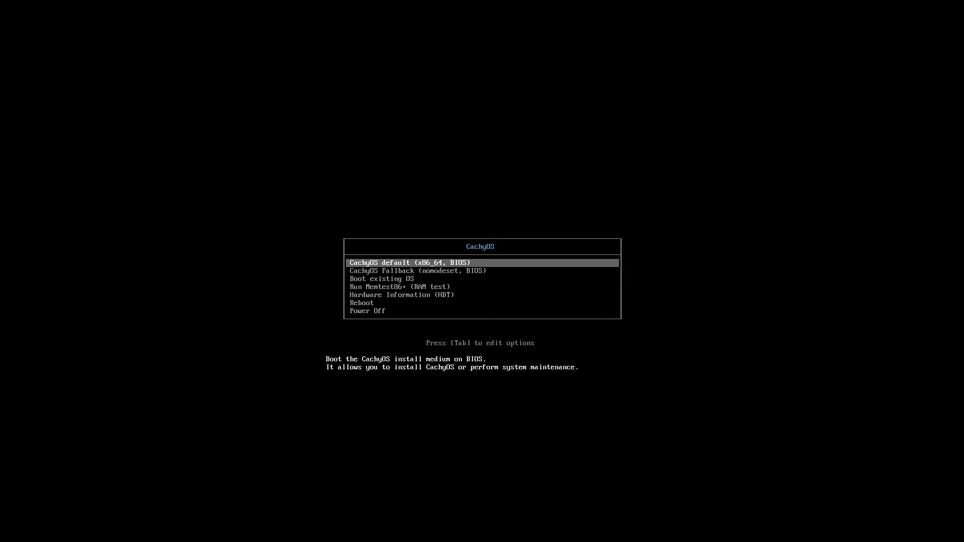
# Step: Boot the default CachyOS entry and pick Plasma (Wayland) as the live session
pyautogui.press('Return')
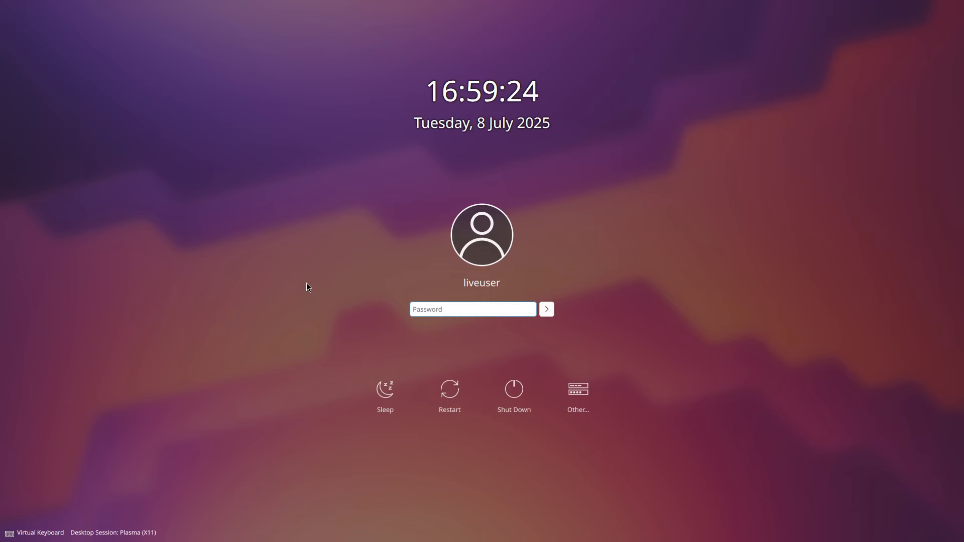
pyautogui.click(548, 311)
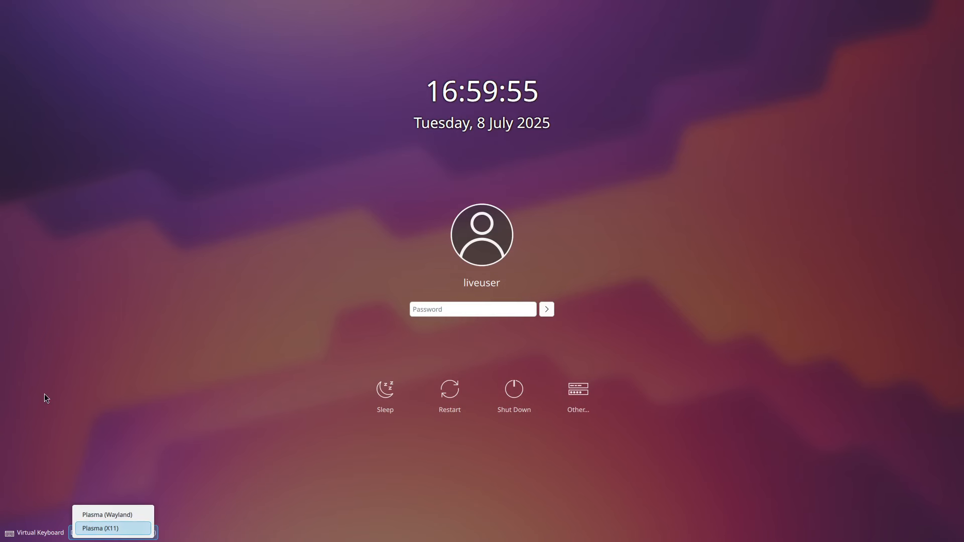
pyautogui.press('Up')
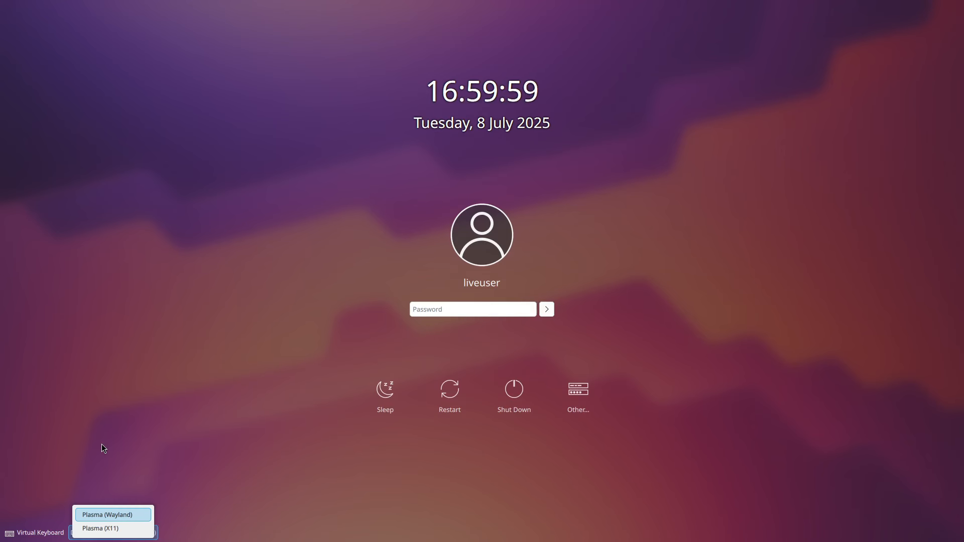
pyautogui.click(133, 516)
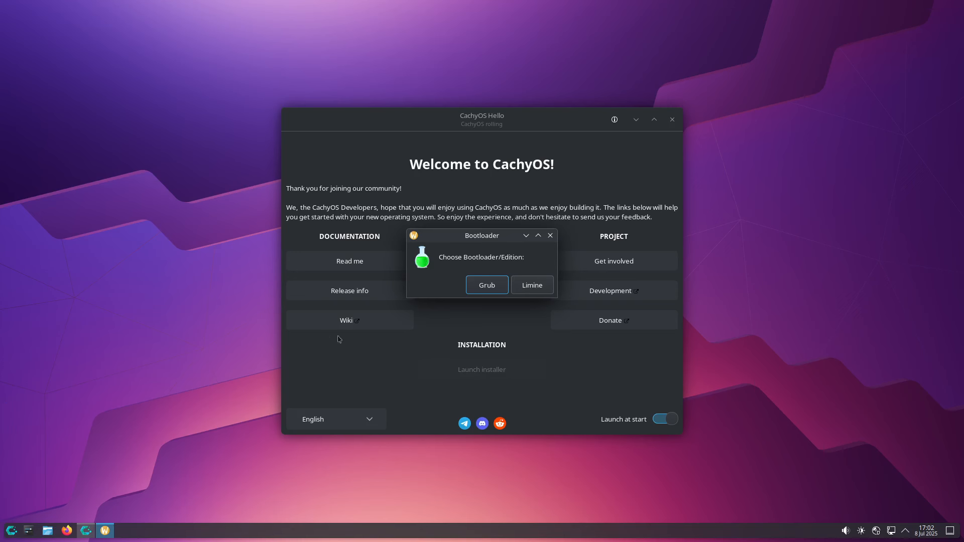
# Step: Pick Grub in the Bootloader dialog to launch the installer
pyautogui.click(492, 291)
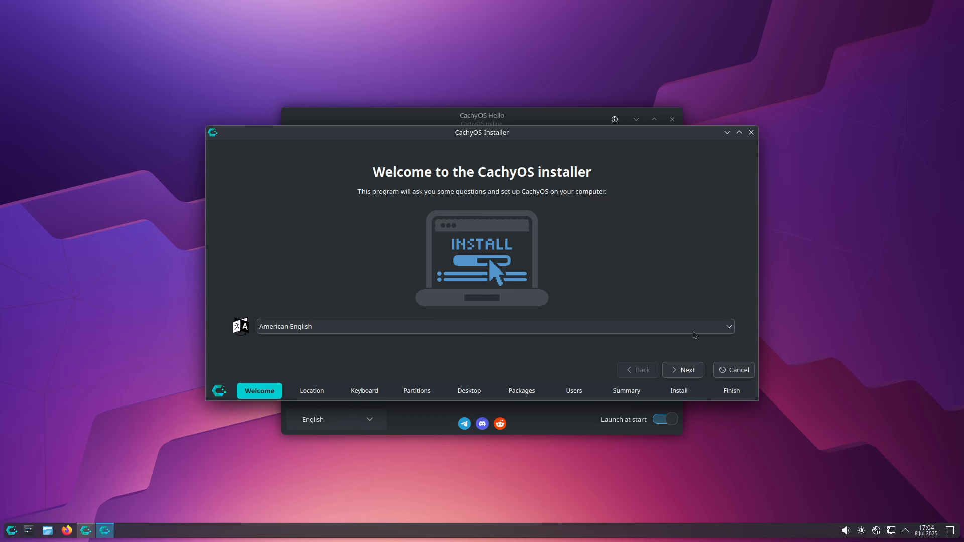
# Step: Set the time zone to Europe/Belgrade and keep the English (US) keyboard layout
pyautogui.click(683, 375)
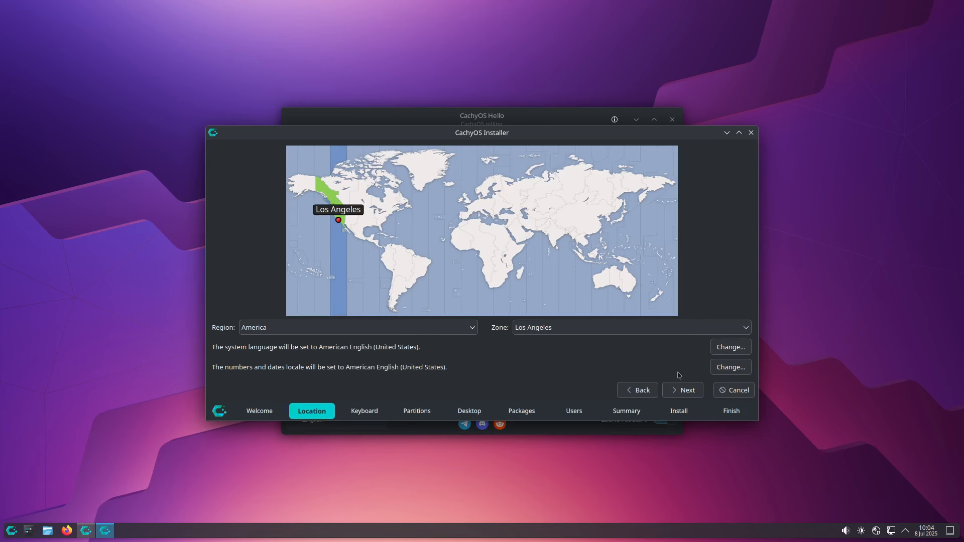
pyautogui.click(489, 212)
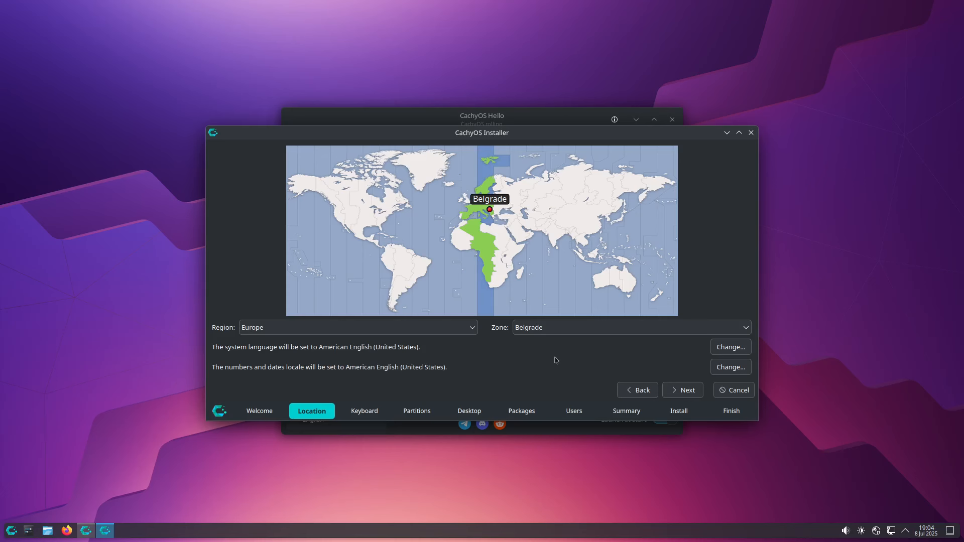
pyautogui.click(681, 391)
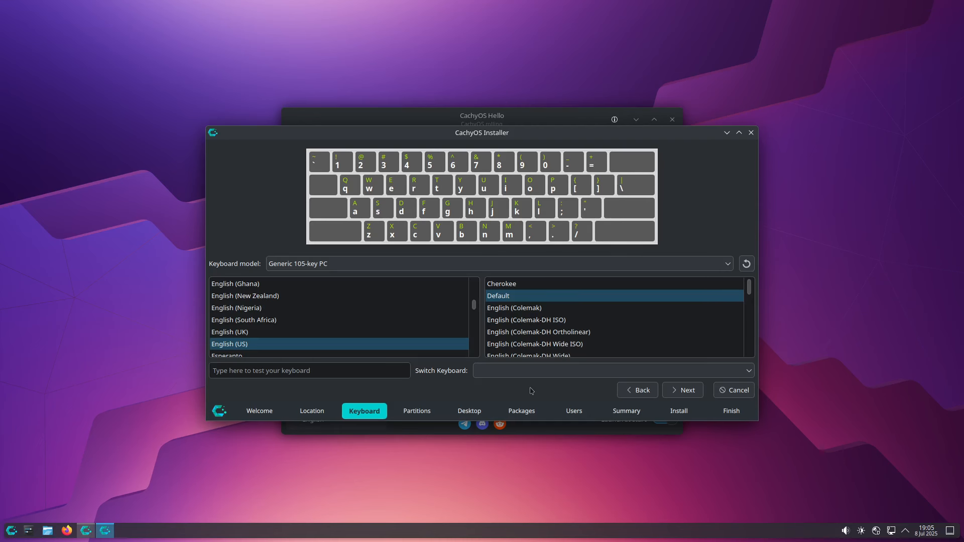
pyautogui.click(679, 393)
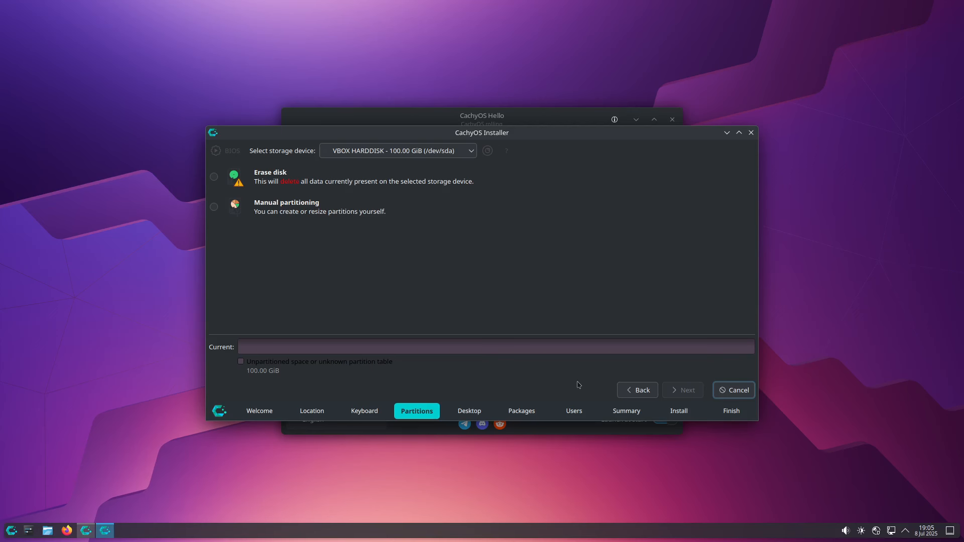
# Step: Try manual partitioning with a new MBR partition table and a btrfs partition
pyautogui.click(226, 212)
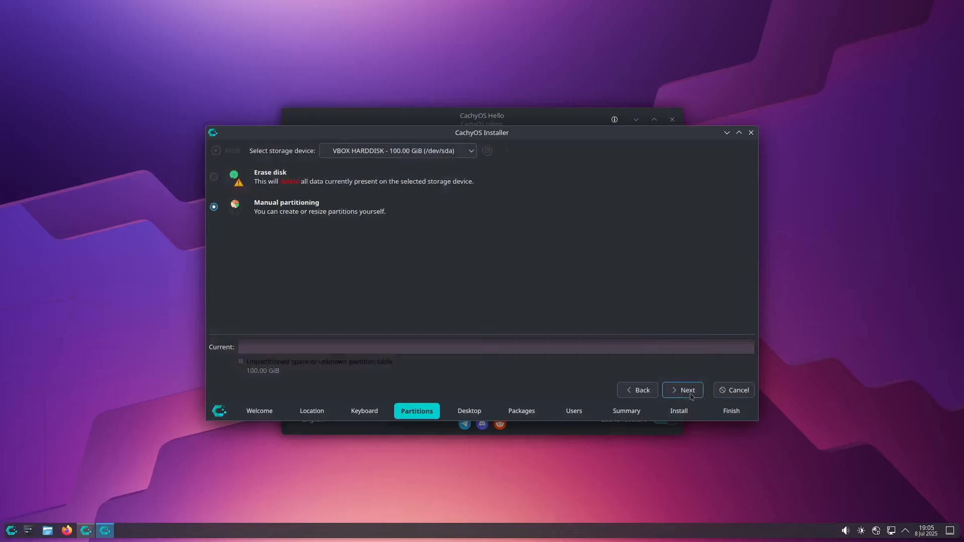
pyautogui.click(687, 390)
pyautogui.click(243, 313)
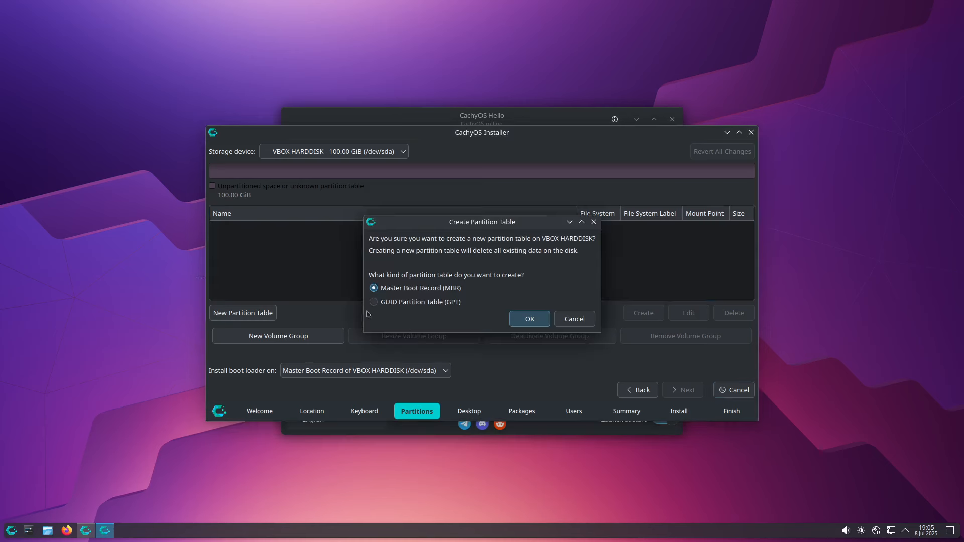
pyautogui.click(528, 319)
pyautogui.click(643, 312)
pyautogui.click(371, 218)
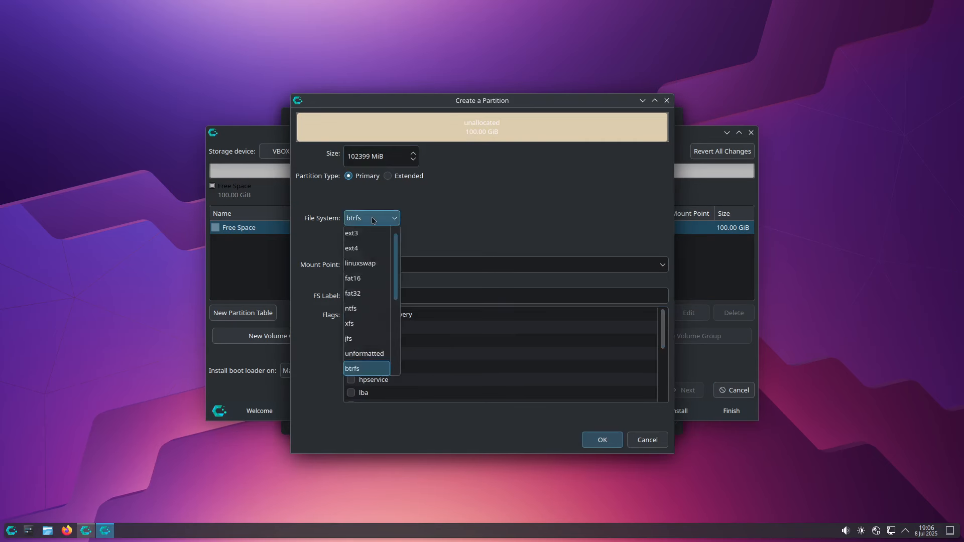
pyautogui.click(371, 218)
pyautogui.click(349, 237)
pyautogui.click(349, 237)
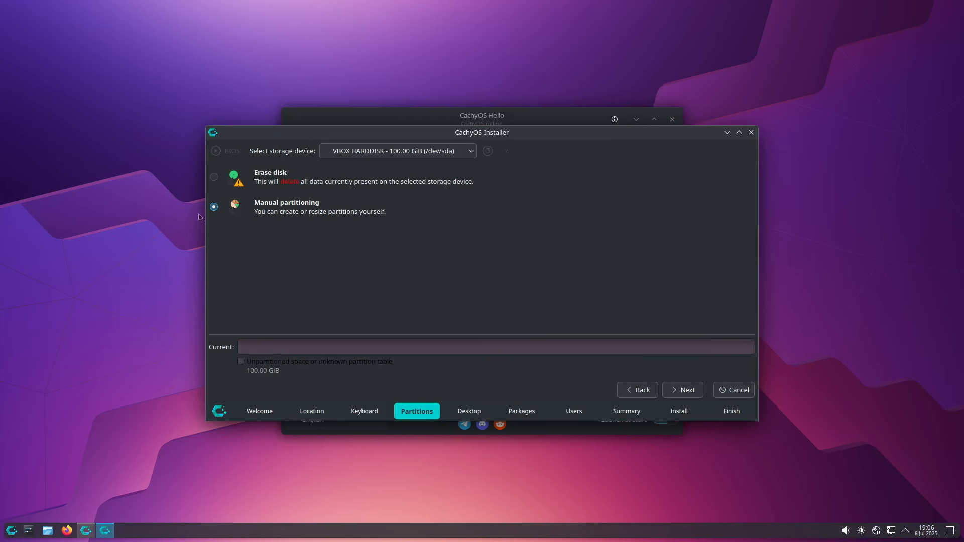
# Step: Choose Erase disk with btrfs and enable encryption with a confirmed passphrase
pyautogui.click(214, 177)
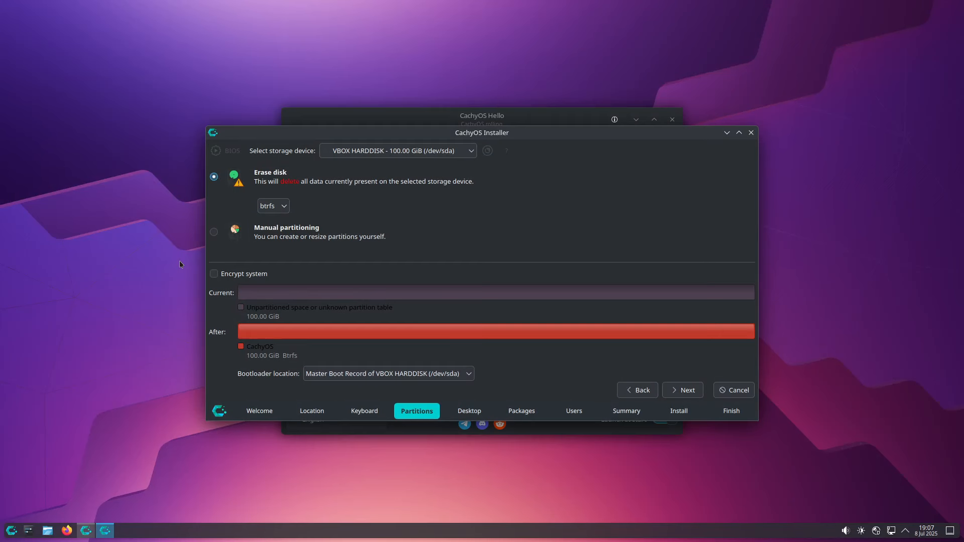
pyautogui.click(246, 276)
pyautogui.click(278, 277)
pyautogui.write('1234')
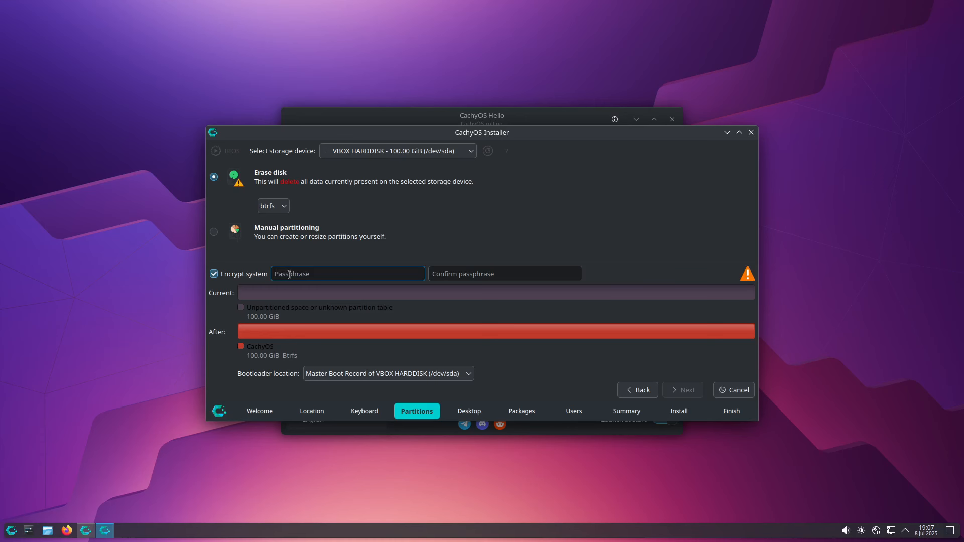
pyautogui.write('567890')
pyautogui.press('Tab')
pyautogui.write('1234567890')
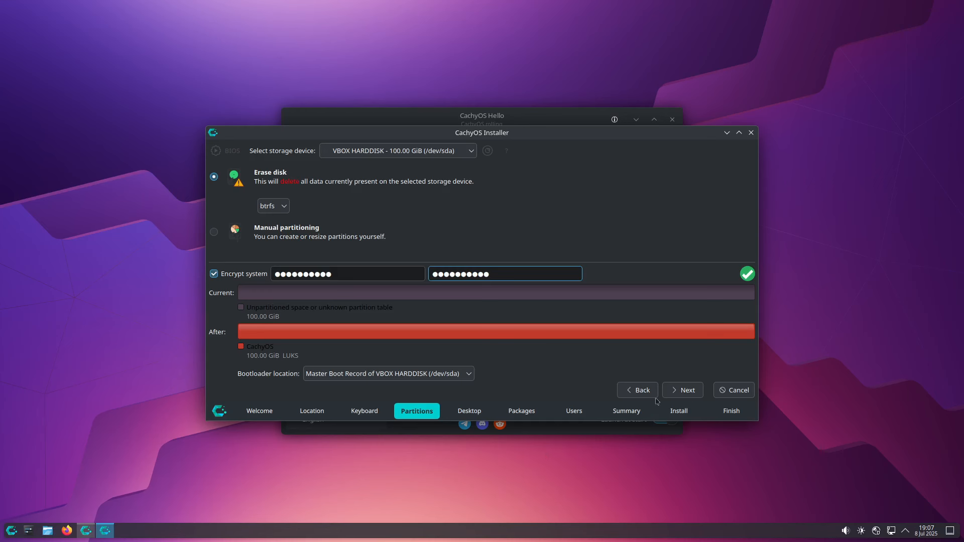
pyautogui.click(681, 395)
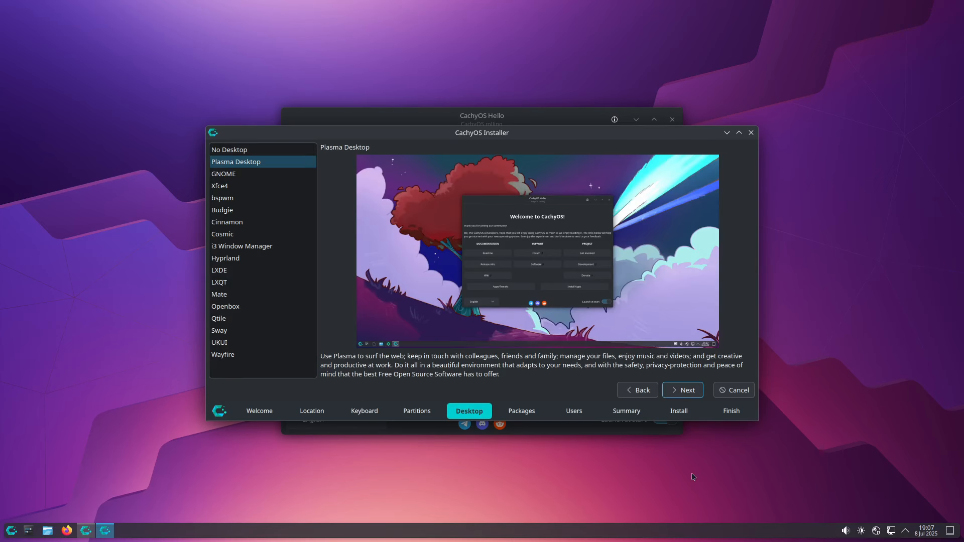
pyautogui.click(298, 174)
pyautogui.click(297, 188)
pyautogui.click(296, 199)
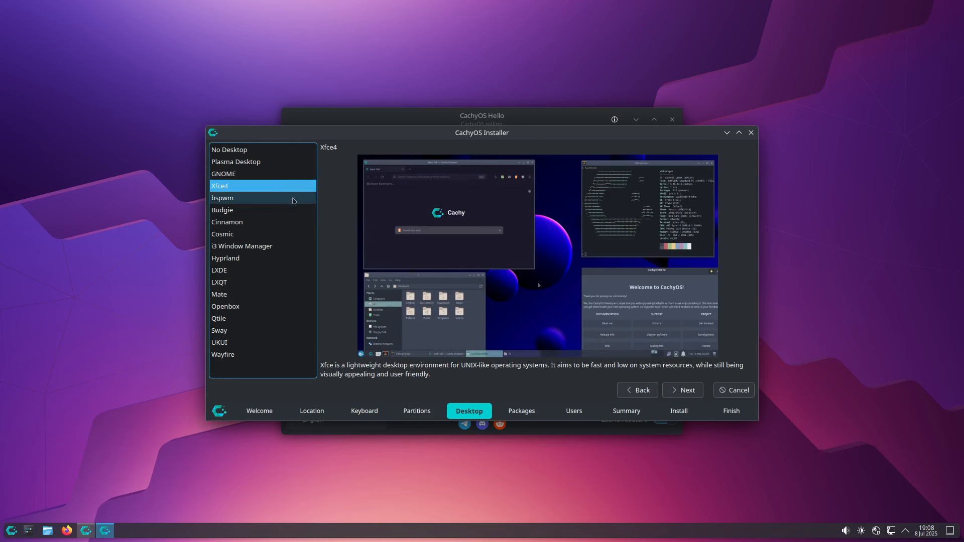
pyautogui.click(292, 211)
pyautogui.click(292, 223)
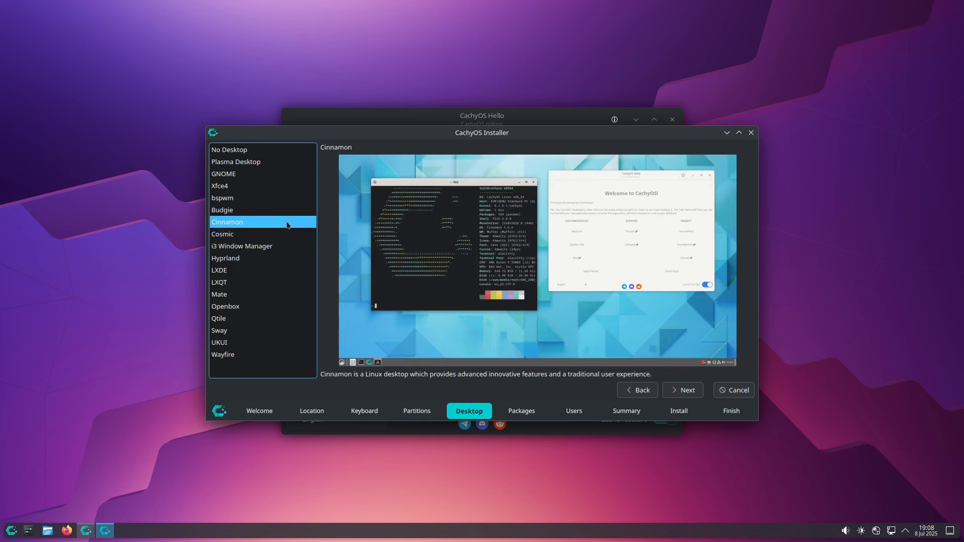
pyautogui.click(292, 237)
pyautogui.click(289, 248)
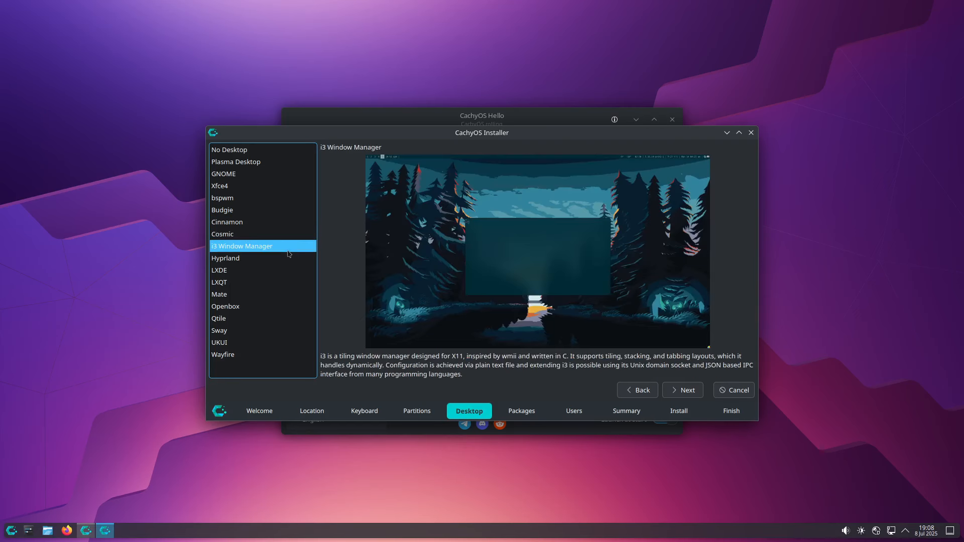
pyautogui.click(285, 260)
pyautogui.click(289, 272)
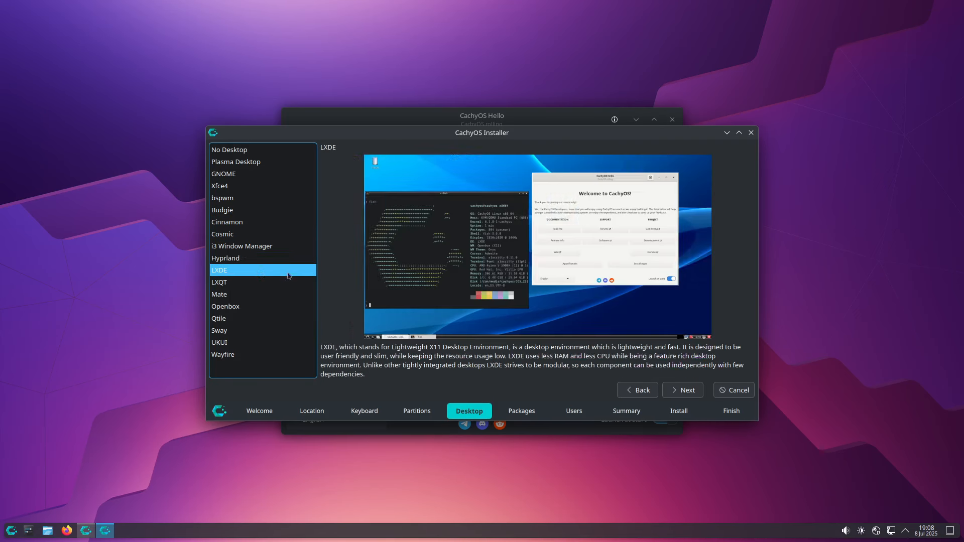
pyautogui.click(290, 284)
pyautogui.click(292, 297)
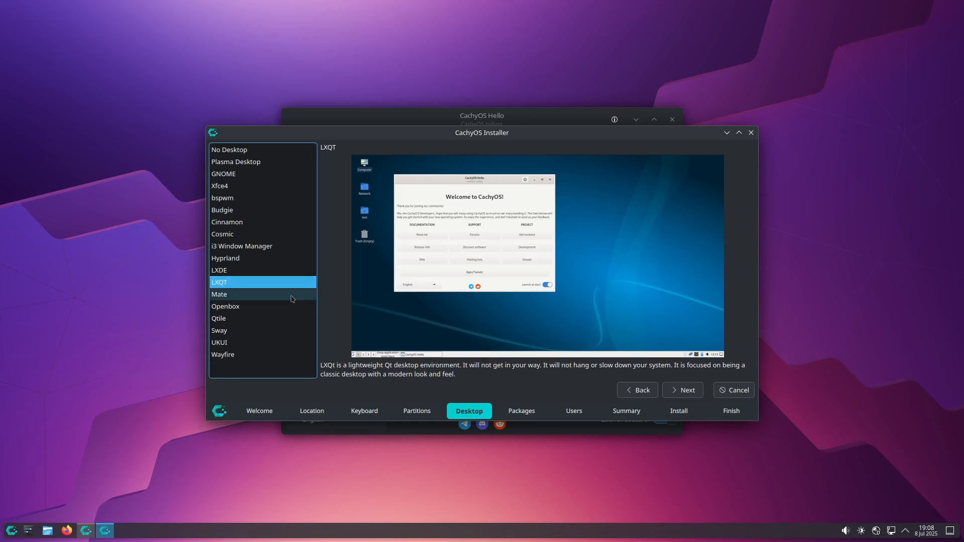
pyautogui.click(292, 307)
pyautogui.click(292, 319)
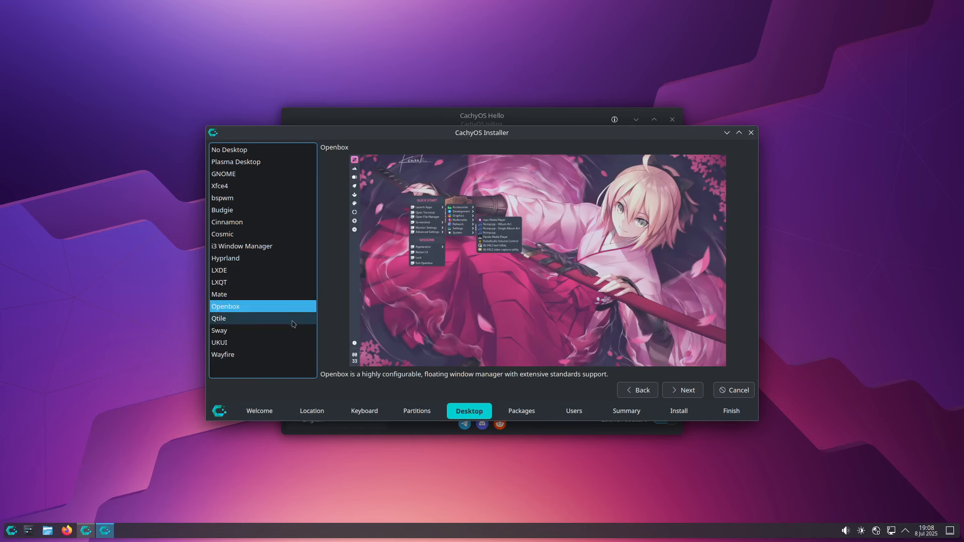
pyautogui.click(293, 331)
pyautogui.click(293, 345)
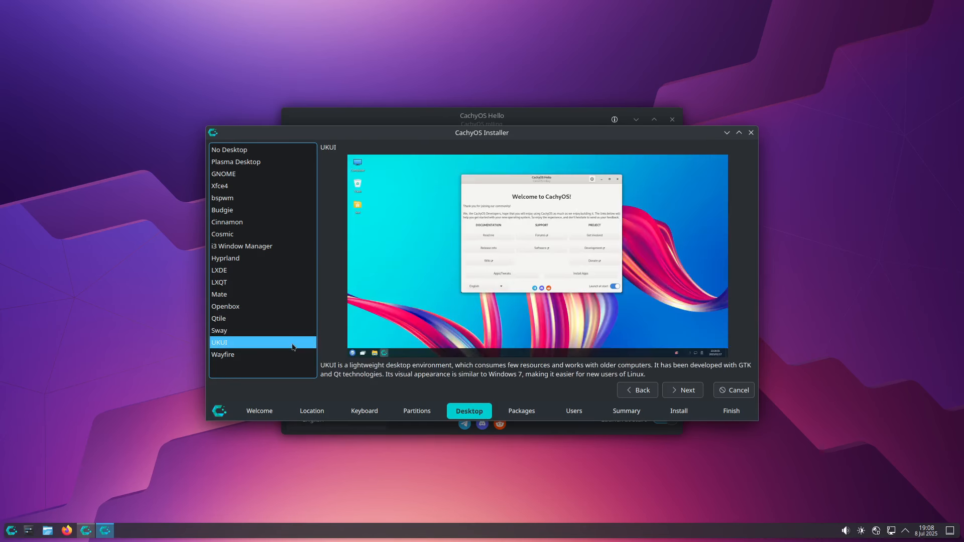
pyautogui.click(295, 356)
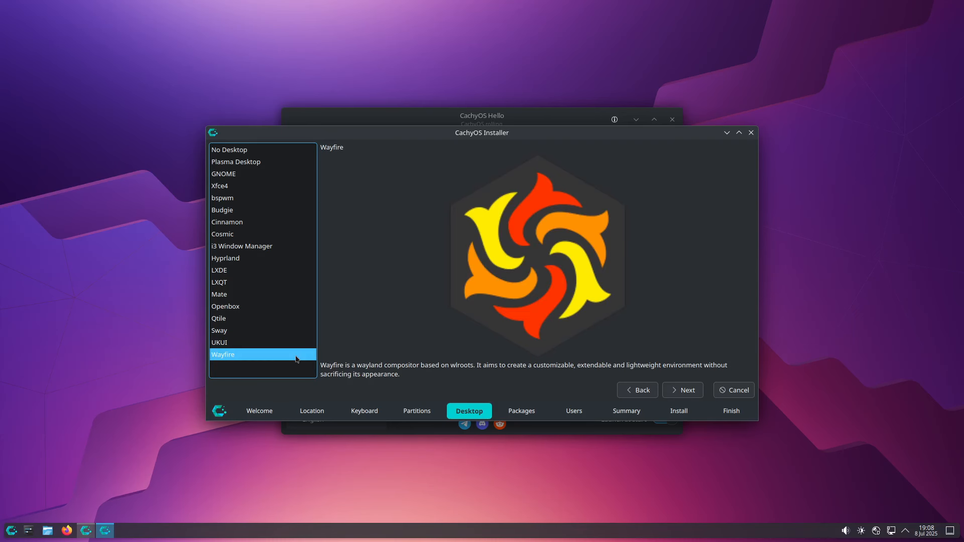
pyautogui.click(294, 161)
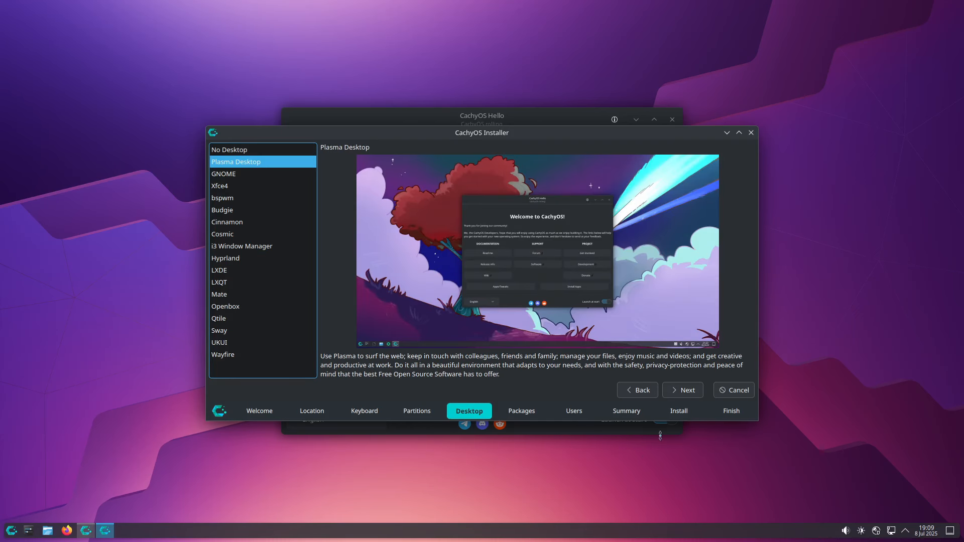
# Step: Inspect the CachyOS, shell configuration, Base-devel and KDE-Desktop package groups in the maximized installer
pyautogui.click(688, 390)
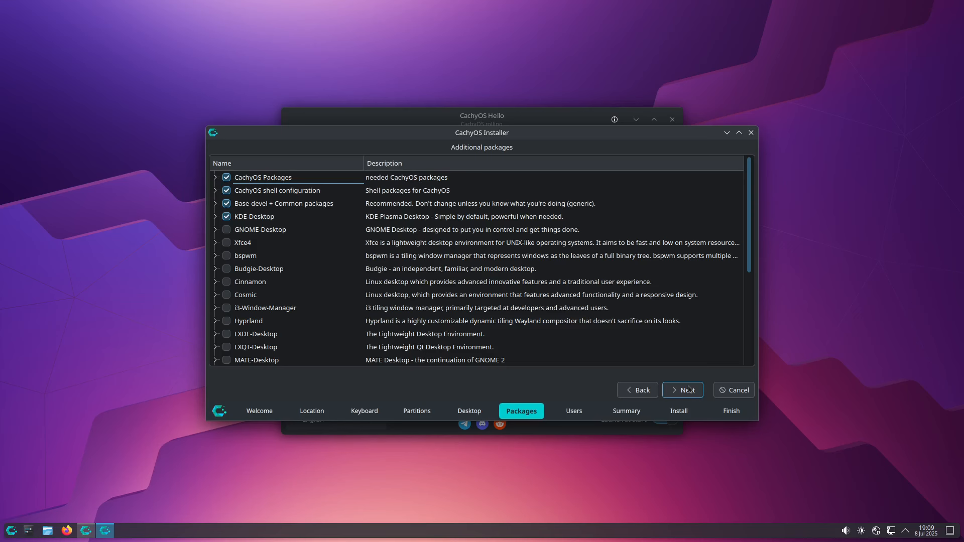
pyautogui.click(739, 133)
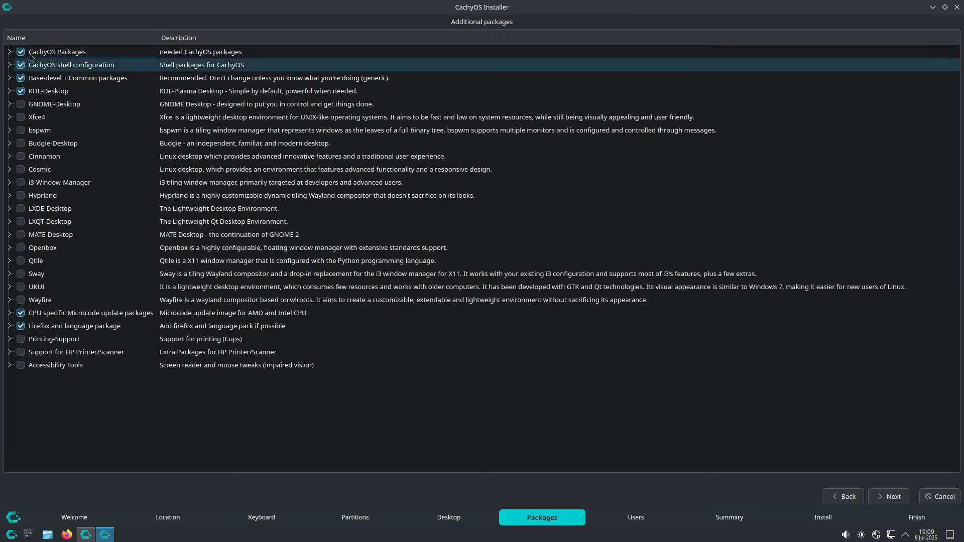
pyautogui.click(9, 52)
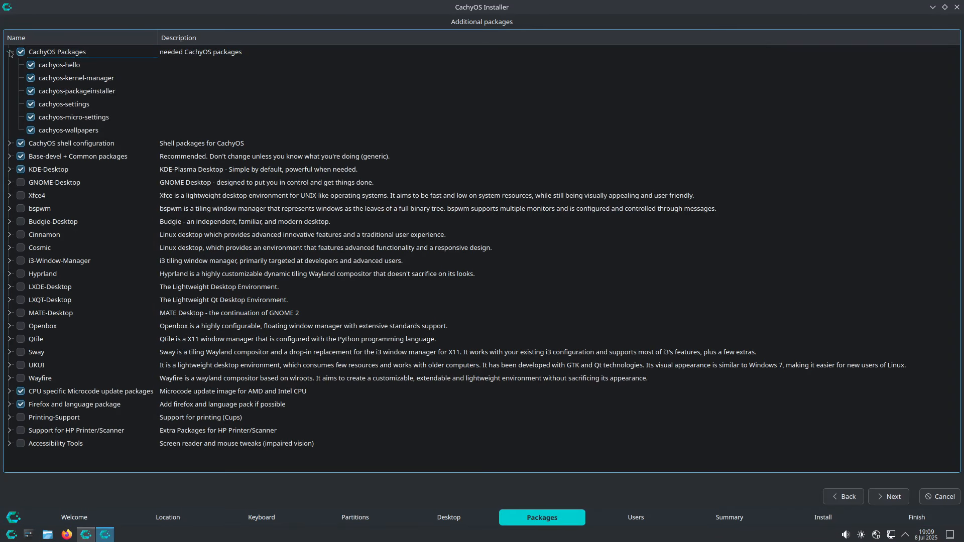
pyautogui.click(9, 144)
pyautogui.click(9, 183)
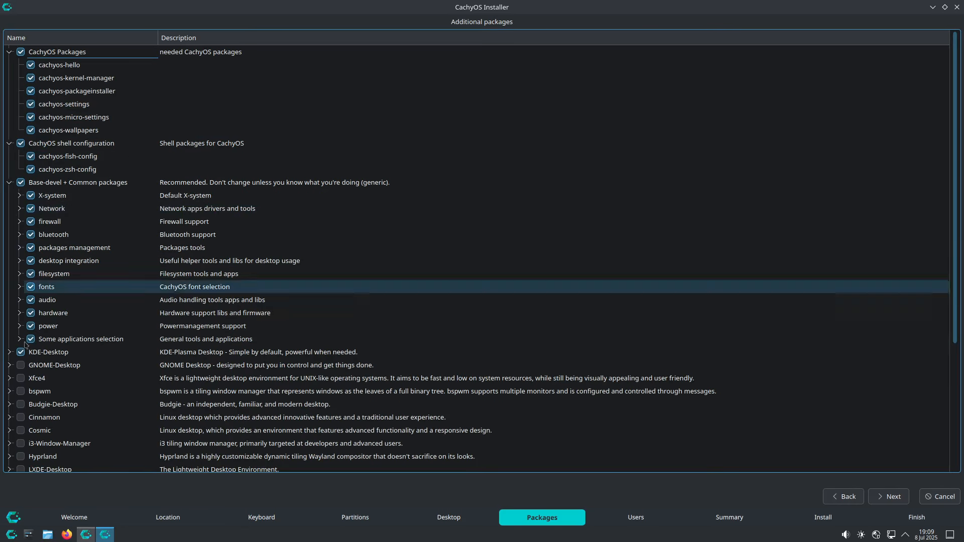
pyautogui.click(9, 352)
pyautogui.click(8, 351)
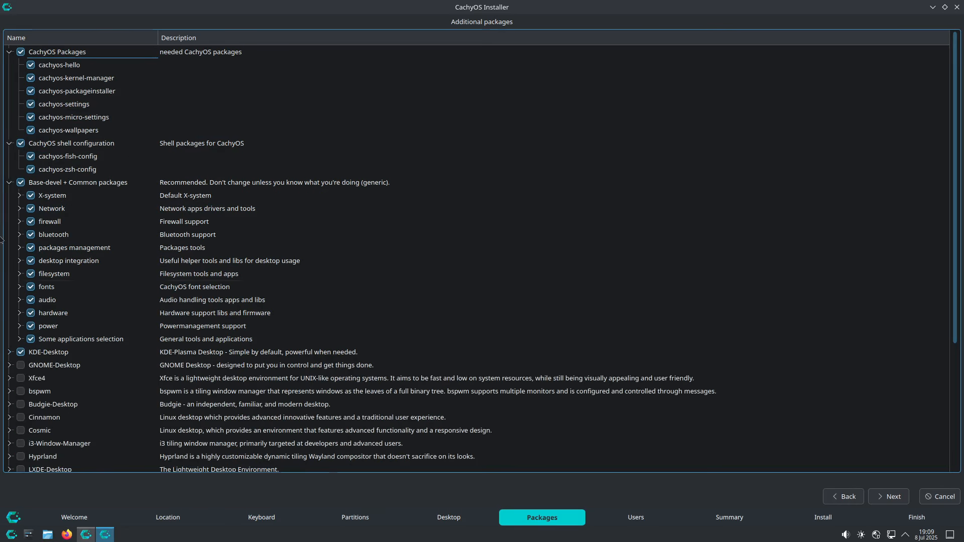
pyautogui.click(9, 182)
pyautogui.click(9, 143)
pyautogui.click(9, 53)
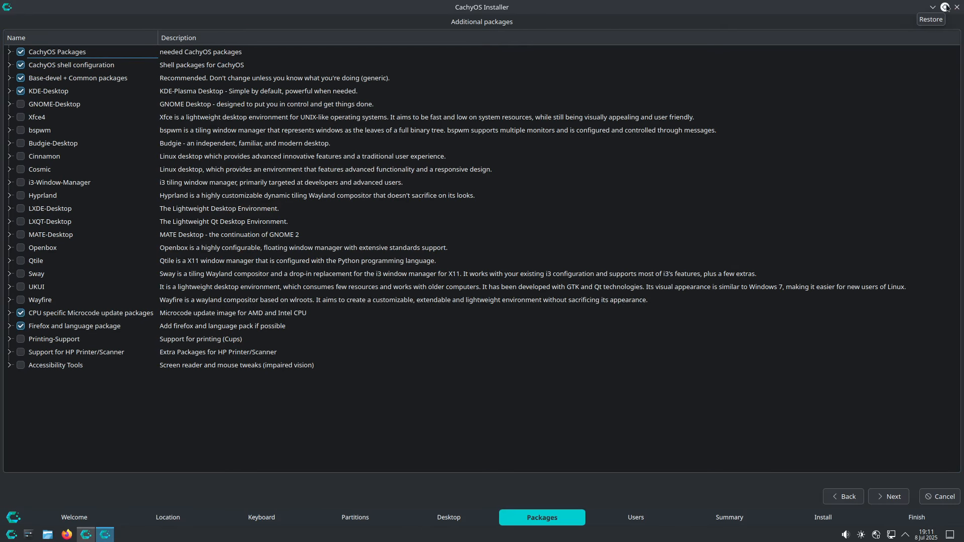
pyautogui.click(945, 7)
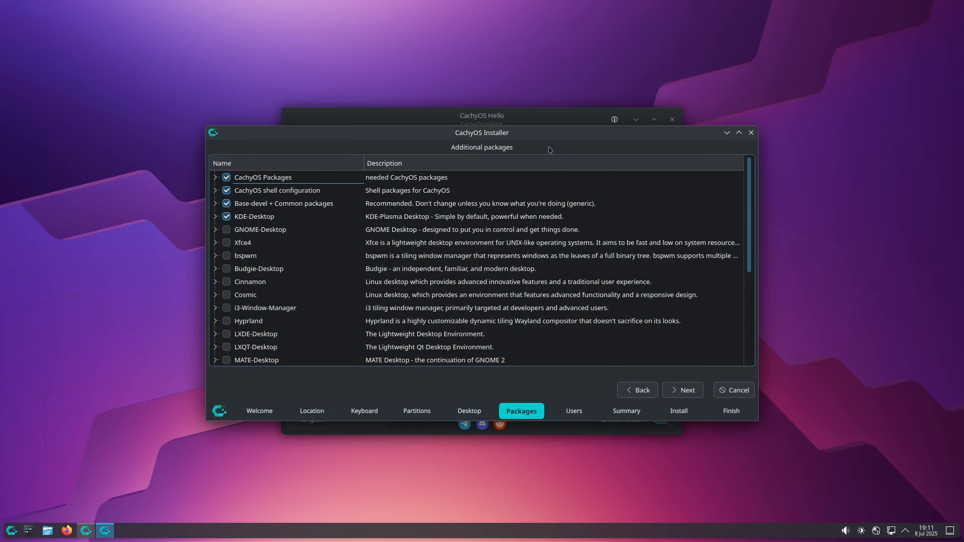
# Step: Enter the user's full name and type the account password in both password fields
pyautogui.click(683, 390)
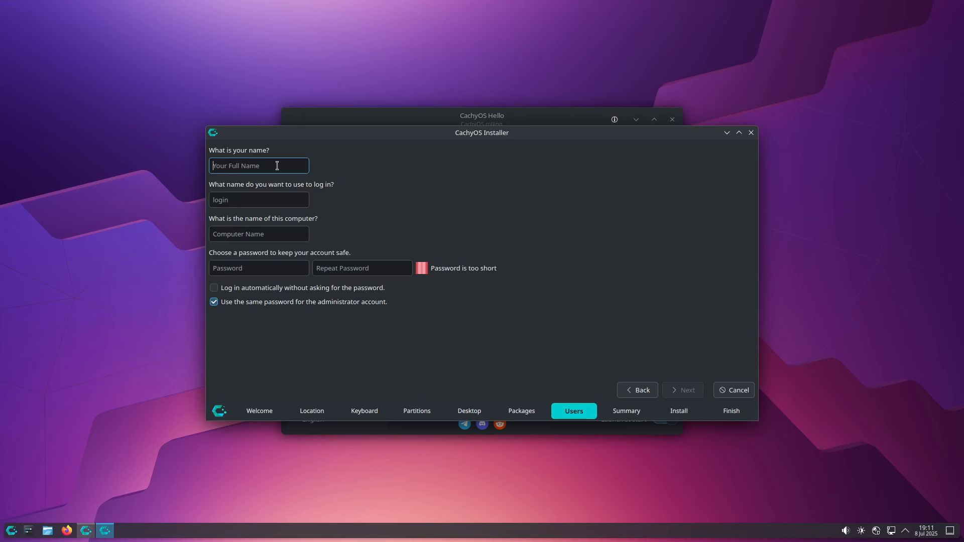
pyautogui.write('DigitalArena')
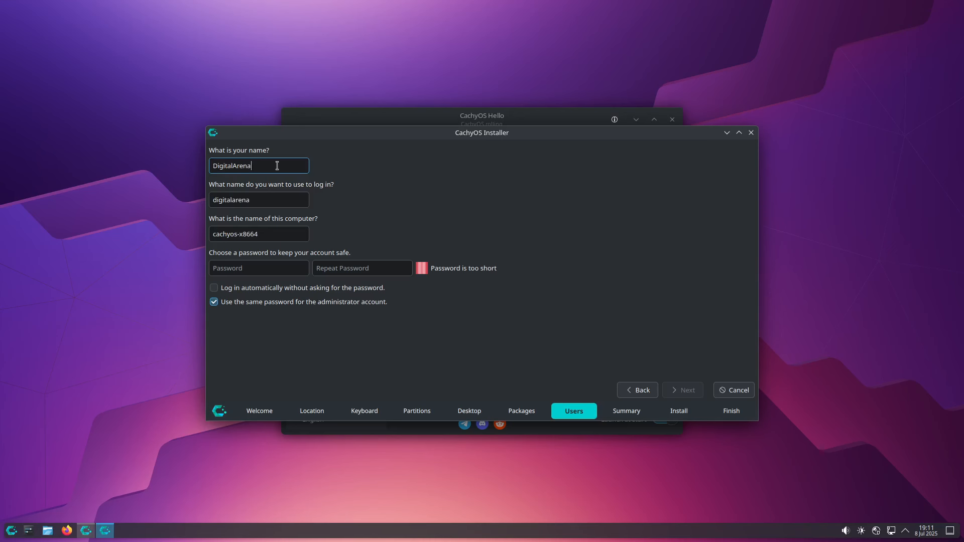
pyautogui.click(235, 264)
pyautogui.write('●●●●●●●●●●')
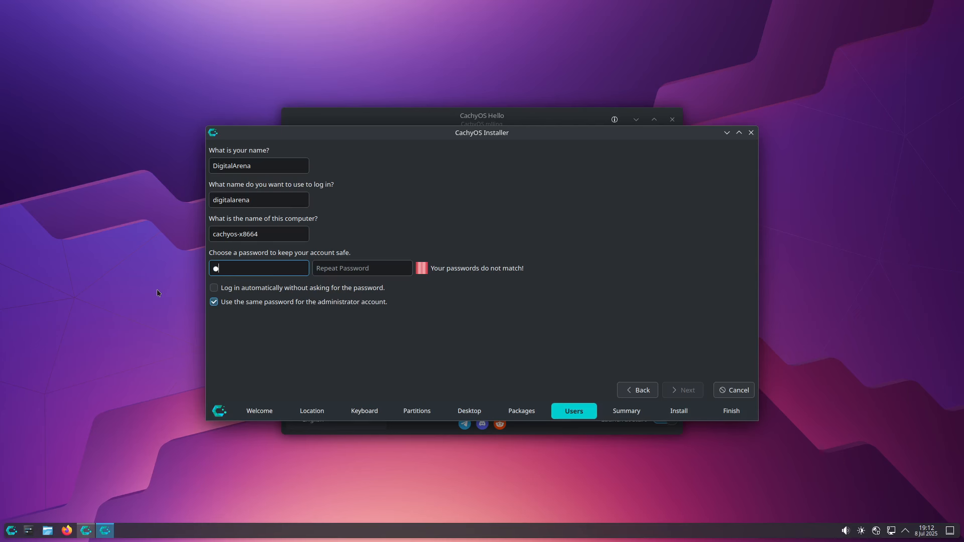
pyautogui.press('Tab')
pyautogui.write('●●●●●●●●●●')
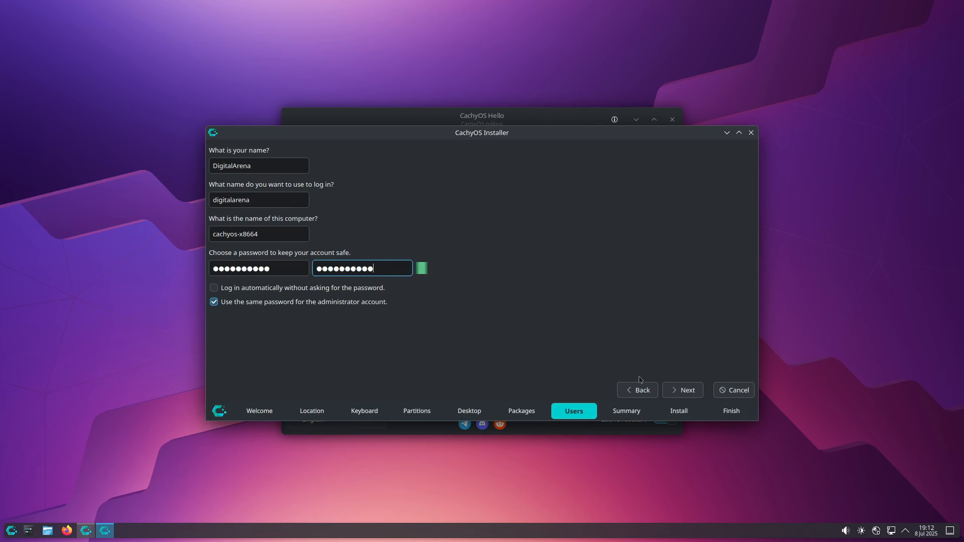
pyautogui.click(670, 396)
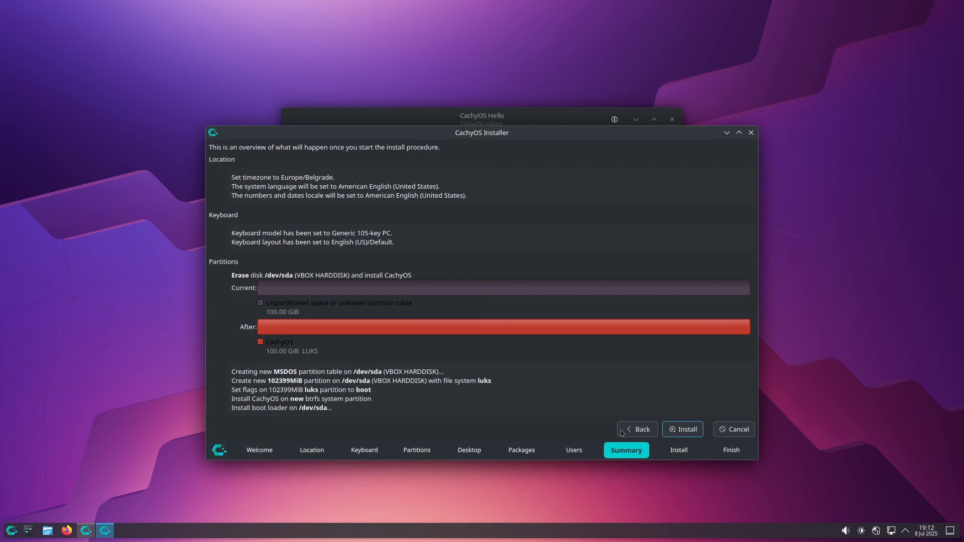
# Step: Start the installation and confirm Install Now despite the irreversible disk changes
pyautogui.click(683, 428)
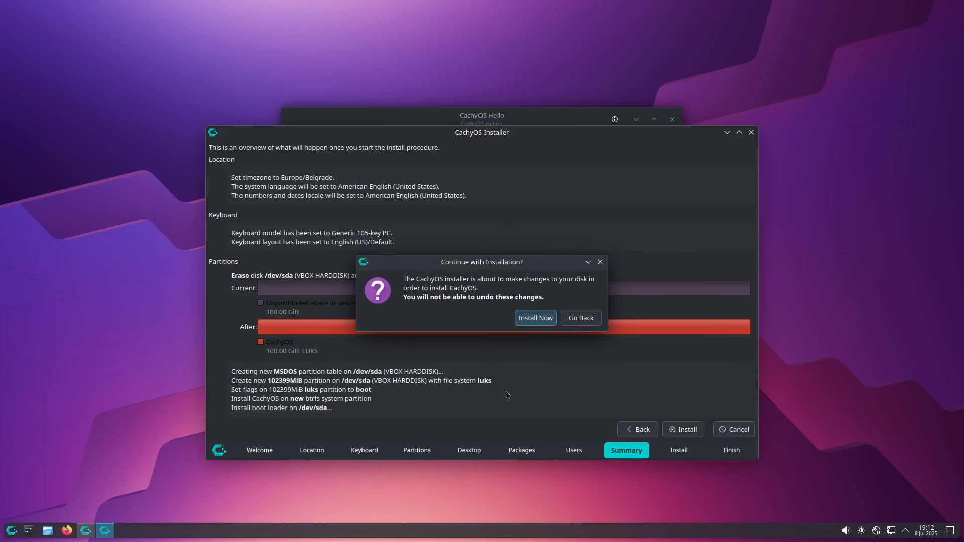
pyautogui.click(536, 319)
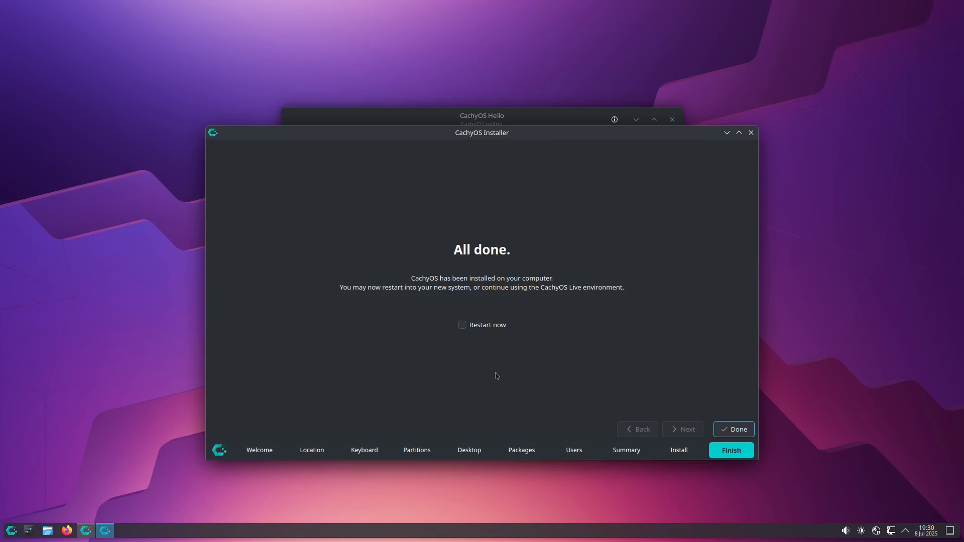
# Step: Tick Restart now on the All done page so the system reboots into CachyOS
pyautogui.click(500, 331)
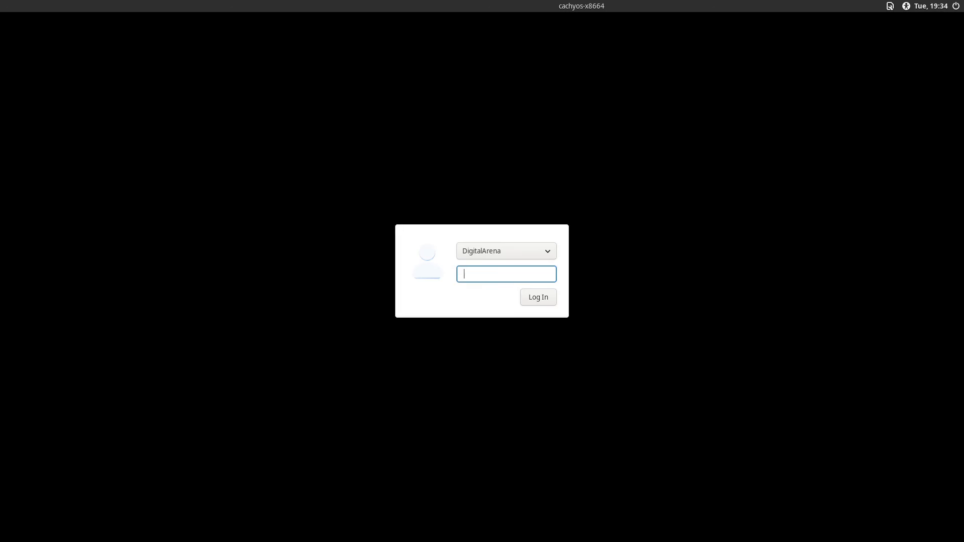
# Step: Log in at the SDDM screen with the account password
pyautogui.write('*******')
pyautogui.press('Return')
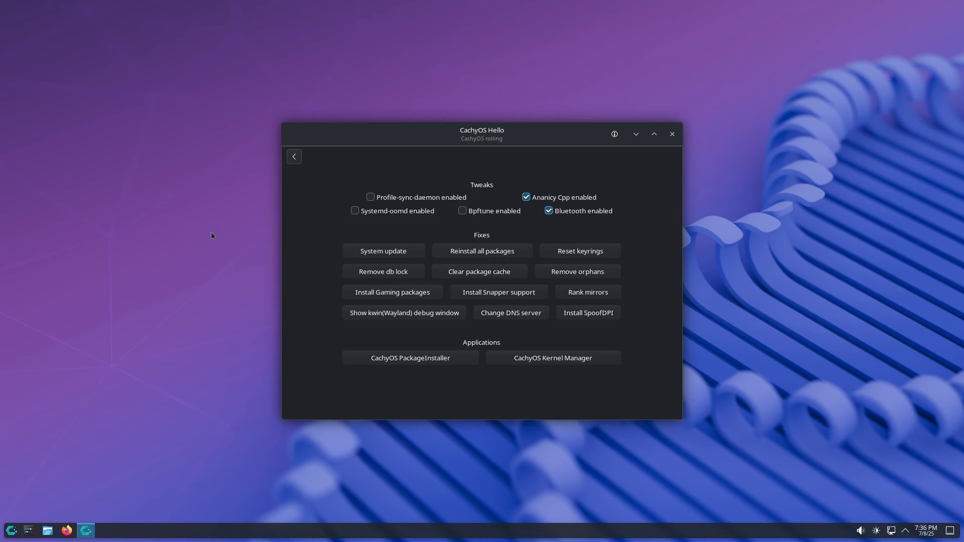
# Step: Enable the Systemd-oomd tweak, authenticating with the super-user password
pyautogui.click(356, 212)
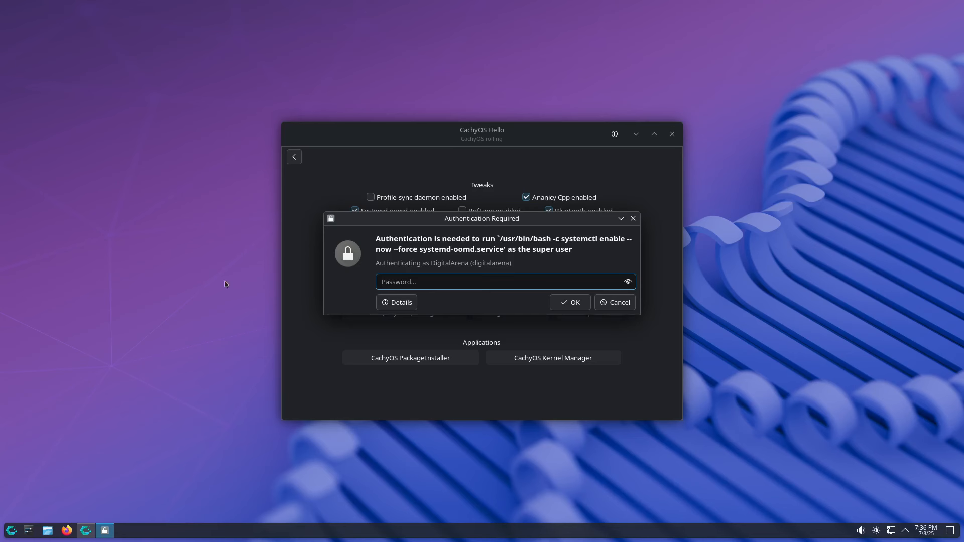
pyautogui.write('**********')
pyautogui.press('Return')
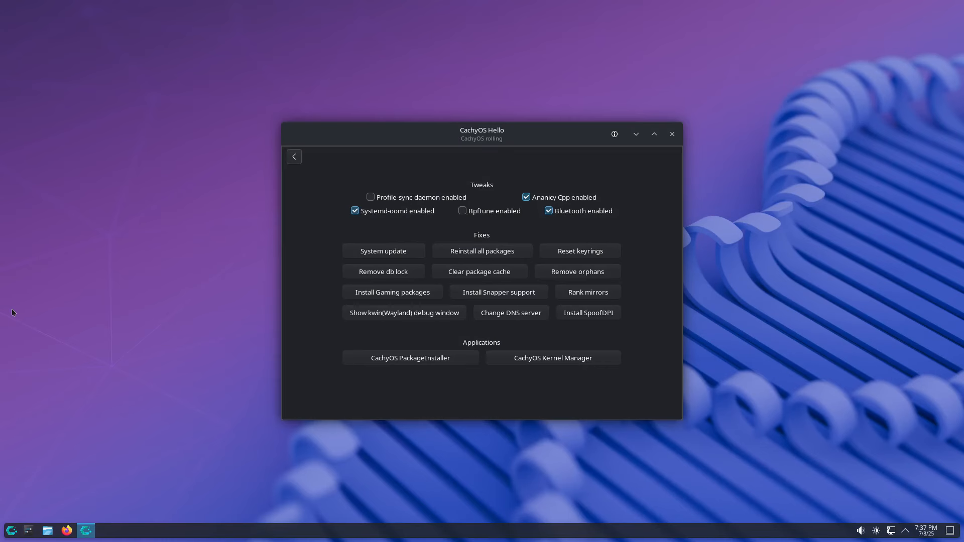
# Step: Enable the Bpftune tweak by installing bpftune-git and authenticating to start its service
pyautogui.click(462, 211)
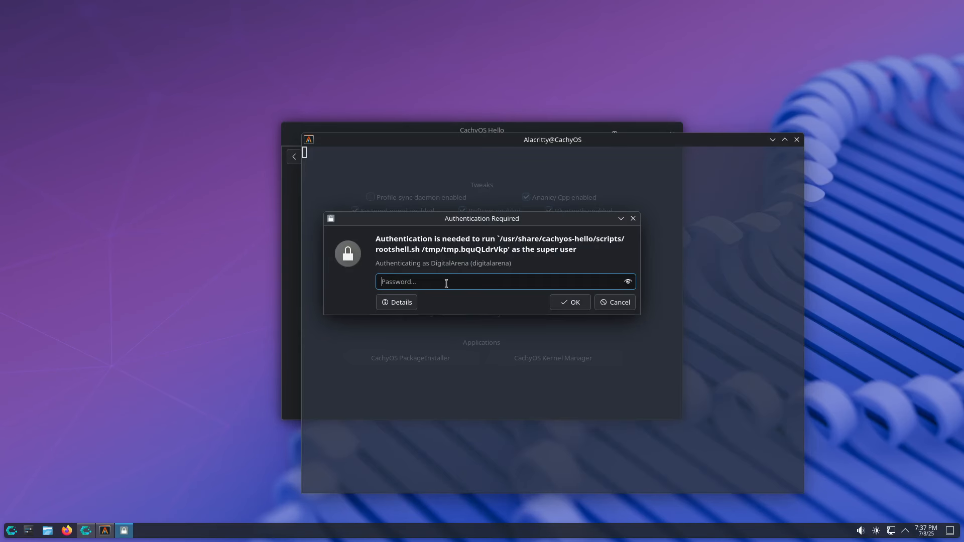
pyautogui.write('**********')
pyautogui.press('Return')
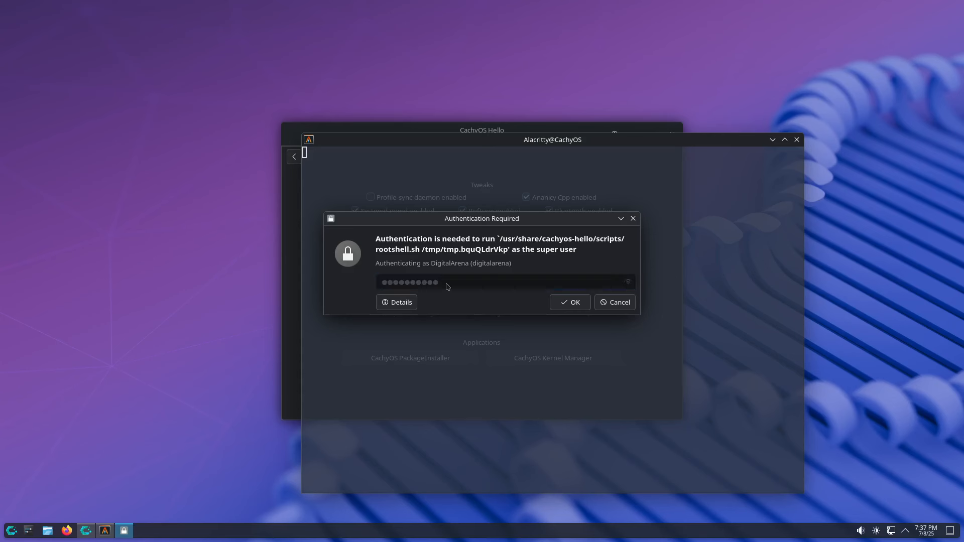
pyautogui.write('y')
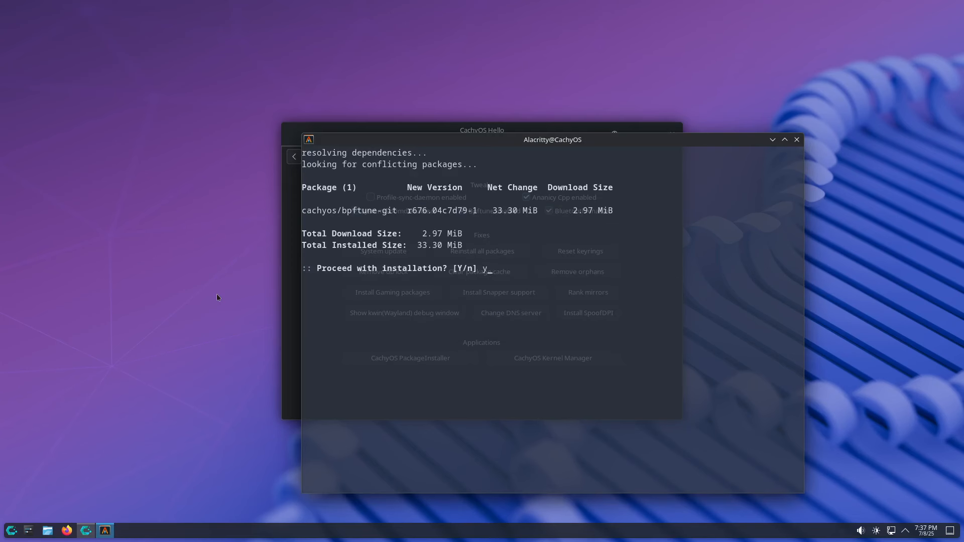
pyautogui.press('Return')
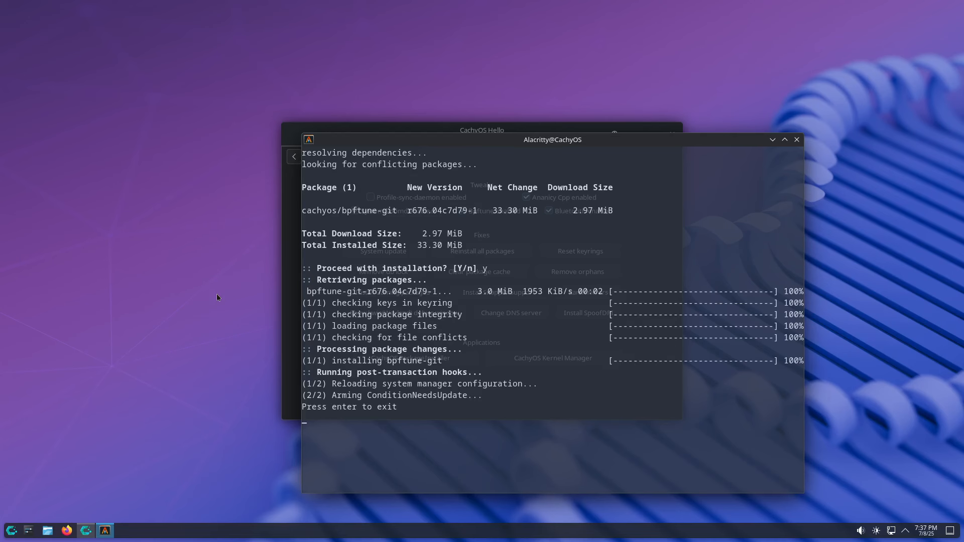
pyautogui.press('Return')
pyautogui.write('***********')
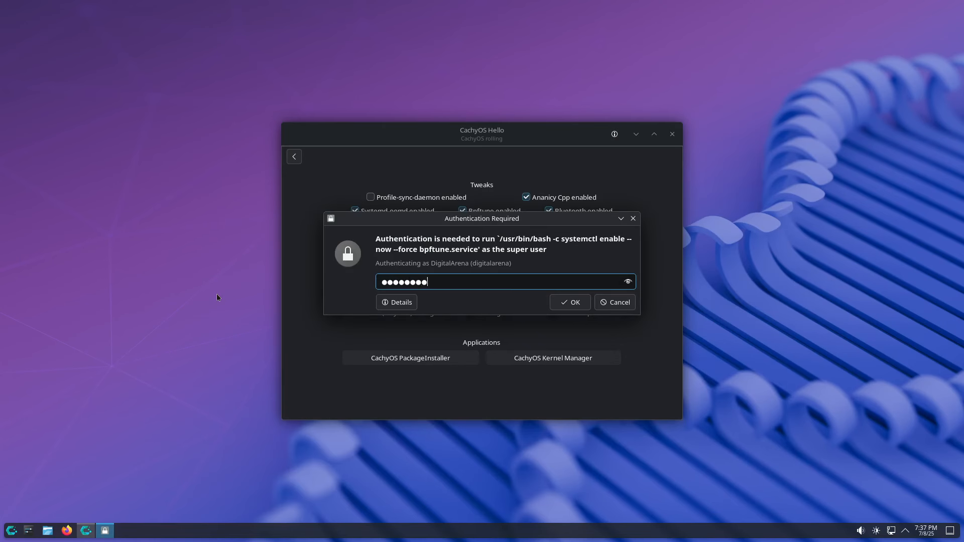
pyautogui.press('Return')
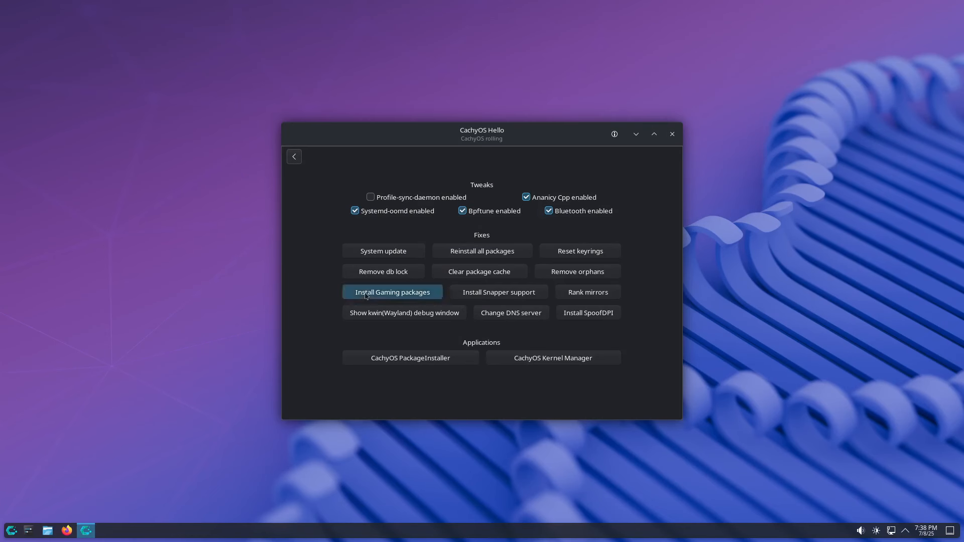
pyautogui.click(365, 293)
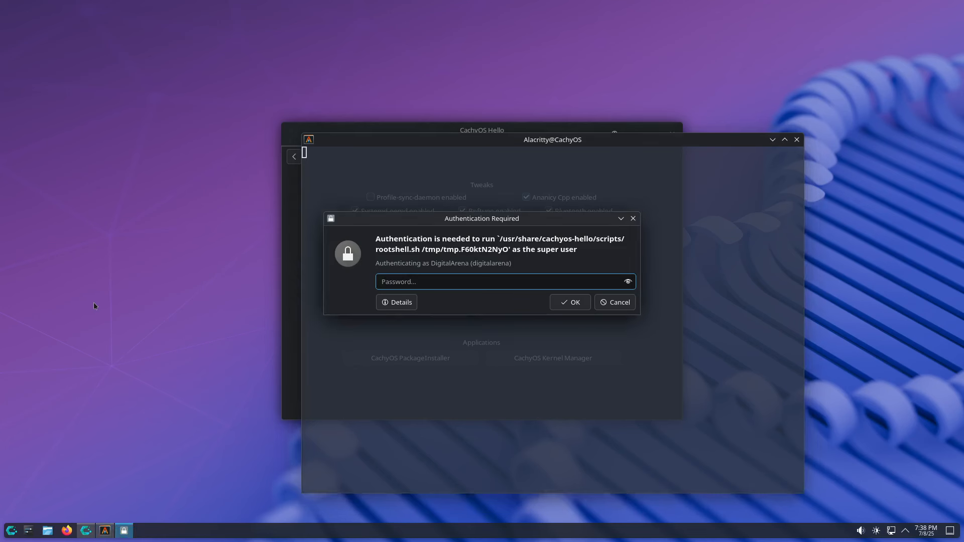
pyautogui.write('••••••••••')
pyautogui.press('Return')
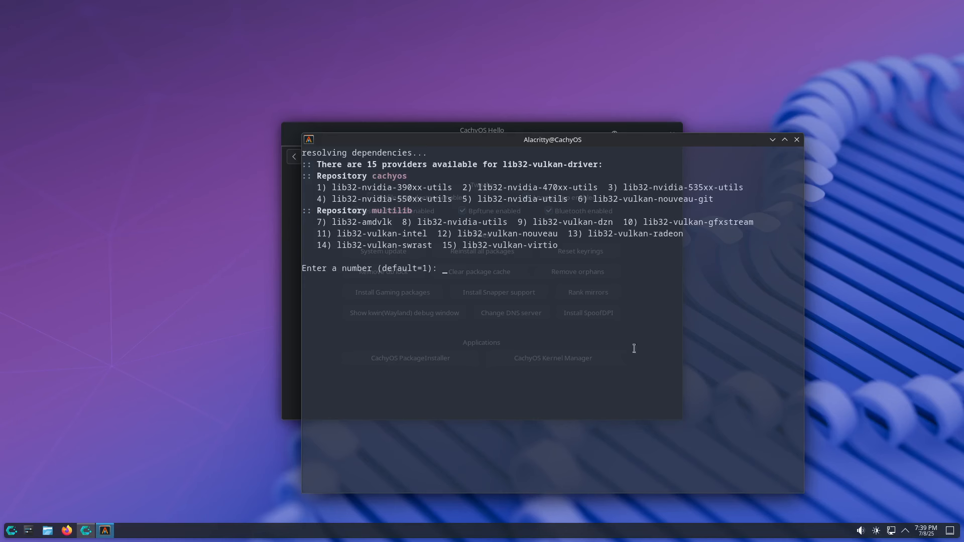
pyautogui.click(797, 139)
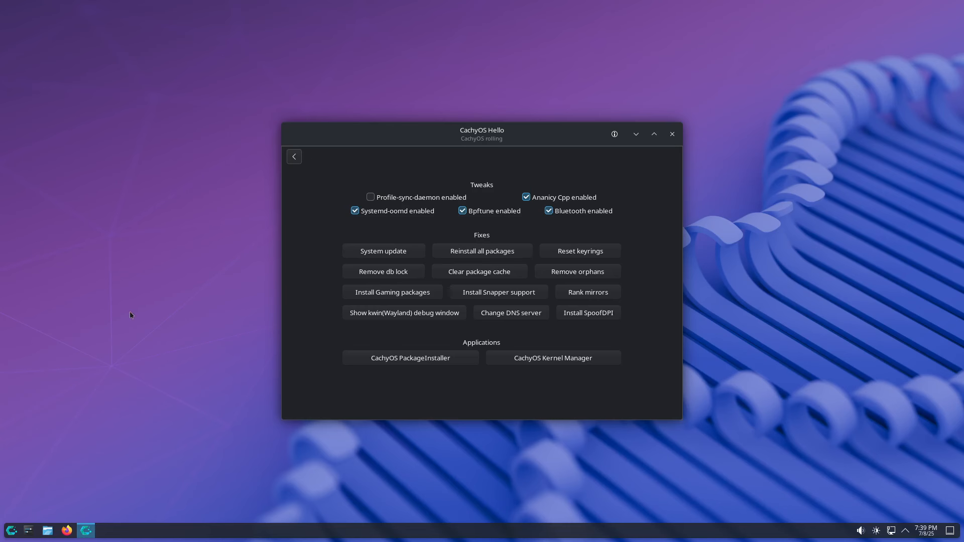
# Step: Install Snapper support (snap-pac, cachyos-snapper-support), authenticating and answering y at the pacman prompt
pyautogui.click(482, 292)
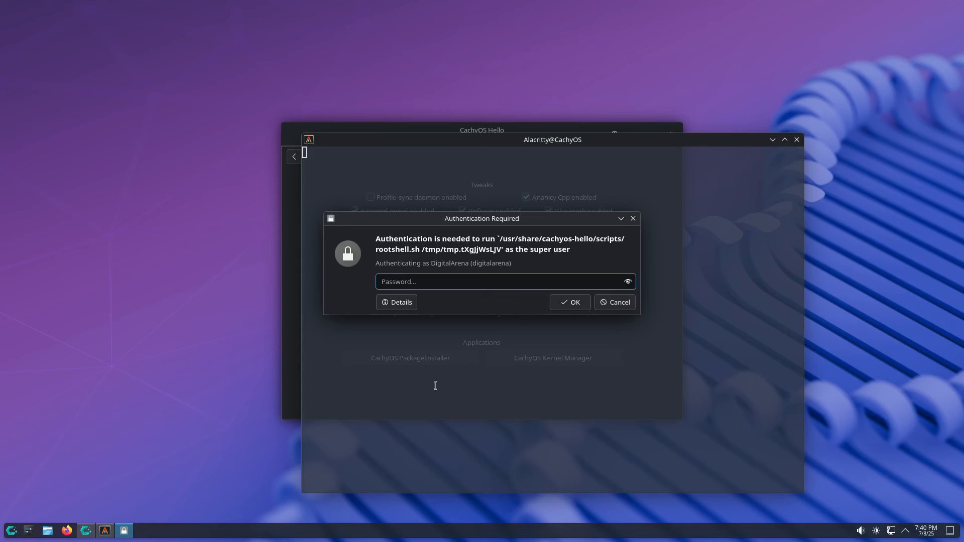
pyautogui.write('**********')
pyautogui.press('Return')
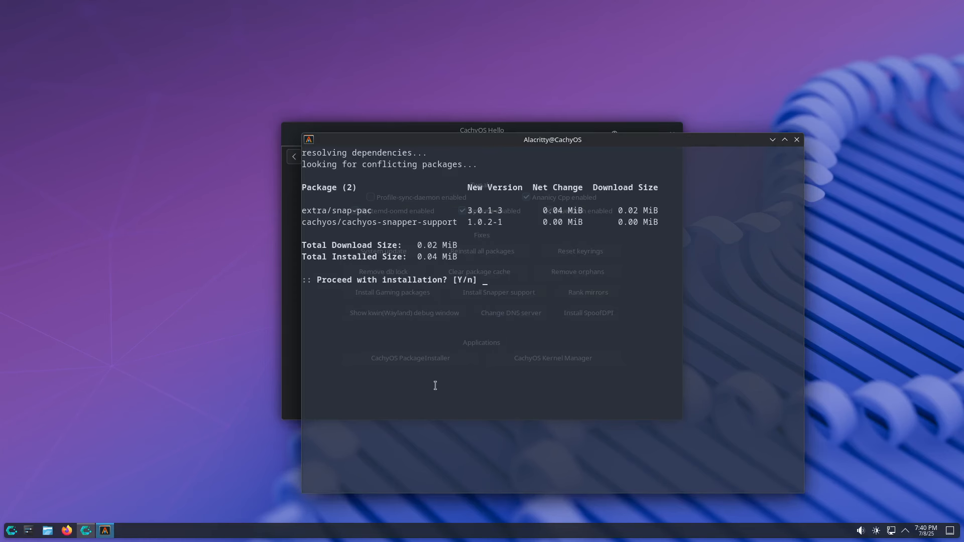
pyautogui.write('y')
pyautogui.press('Return')
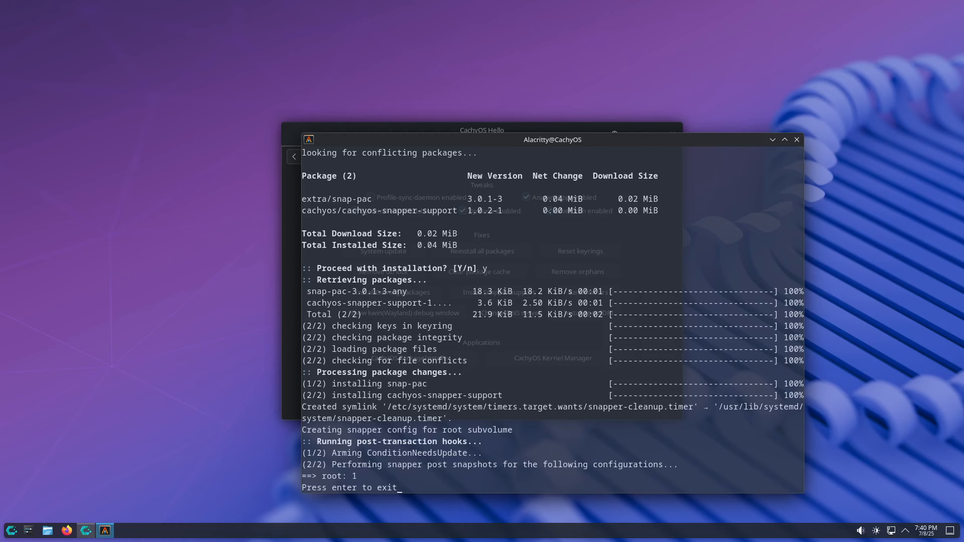
pyautogui.press('Return')
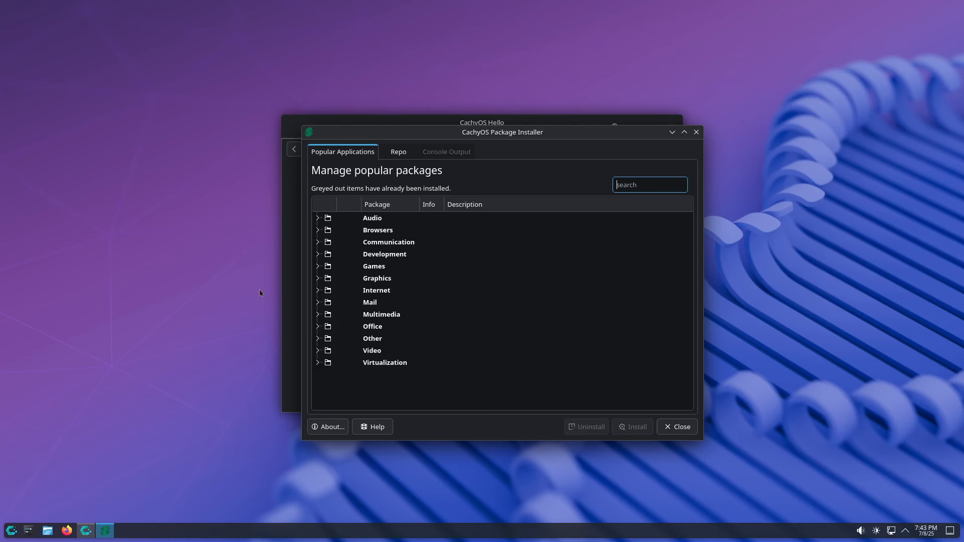
# Step: Install cachy-browser from the Browsers category, authenticating and confirming the install with y
pyautogui.click(317, 230)
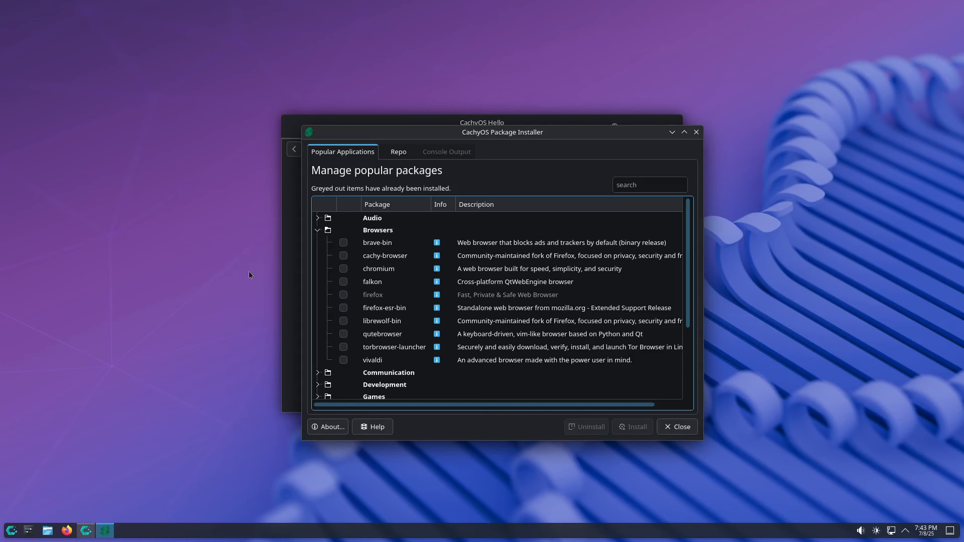
pyautogui.click(343, 256)
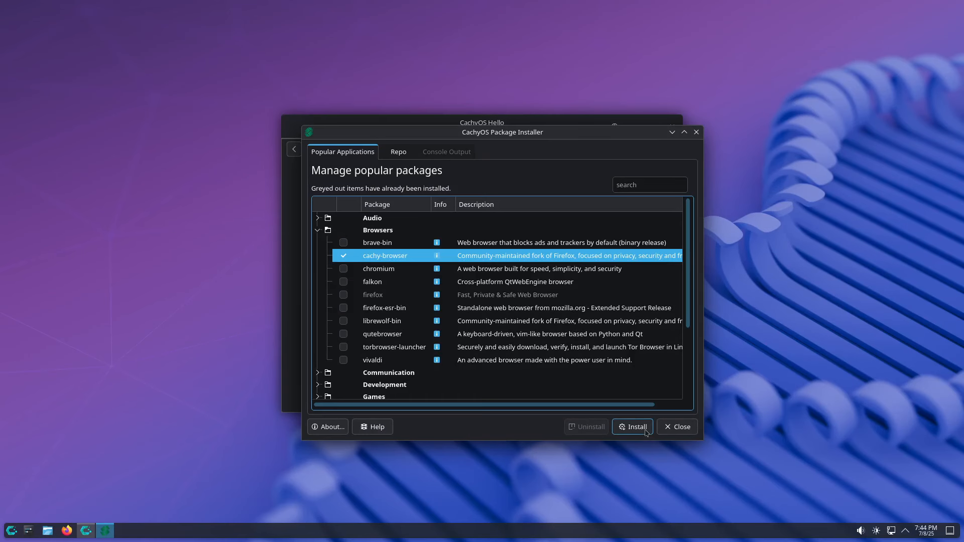
pyautogui.click(633, 427)
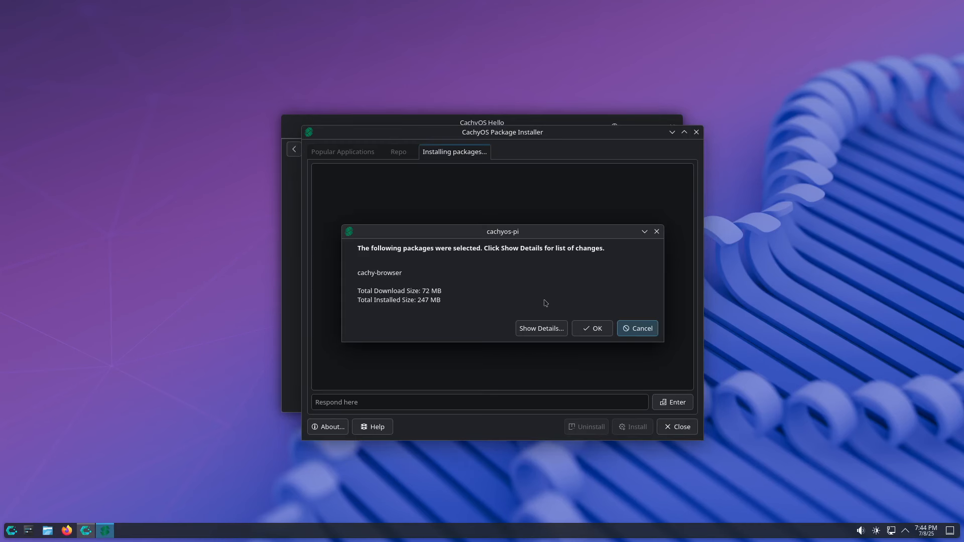
pyautogui.click(594, 329)
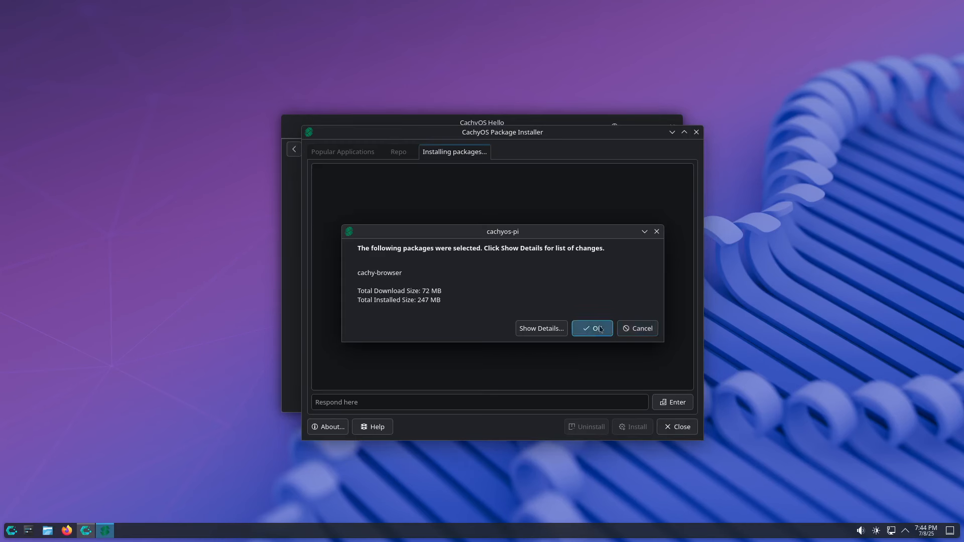
pyautogui.write('*********')
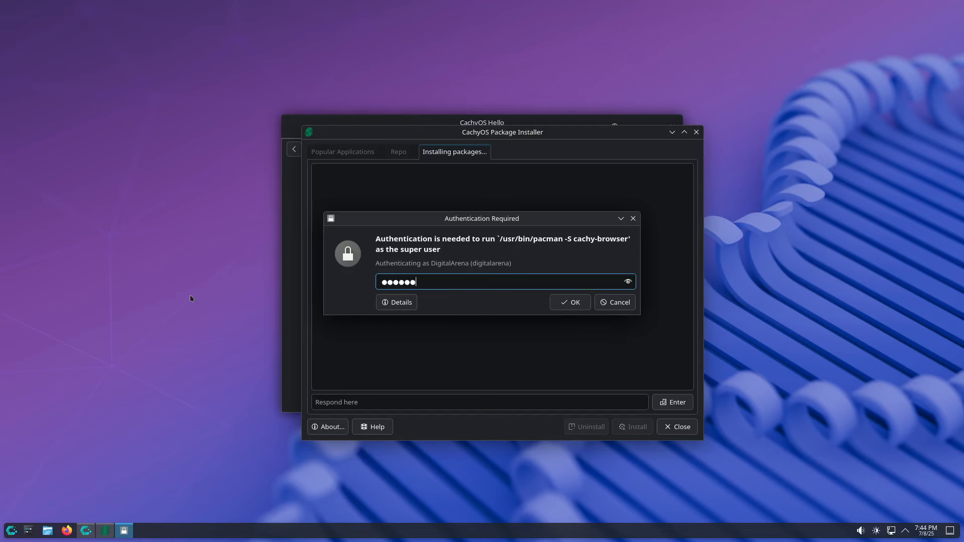
pyautogui.press('Return')
pyautogui.write('y')
pyautogui.press('Return')
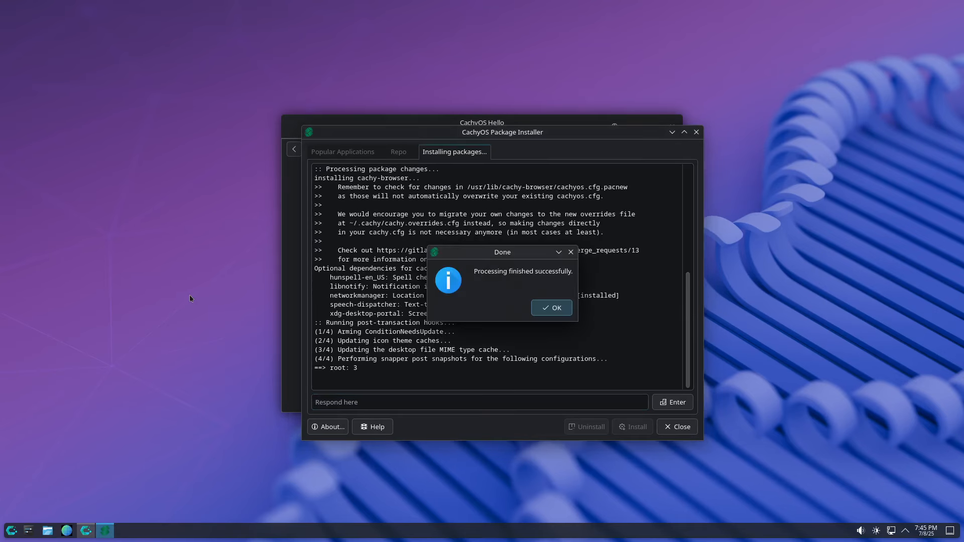
pyautogui.click(551, 307)
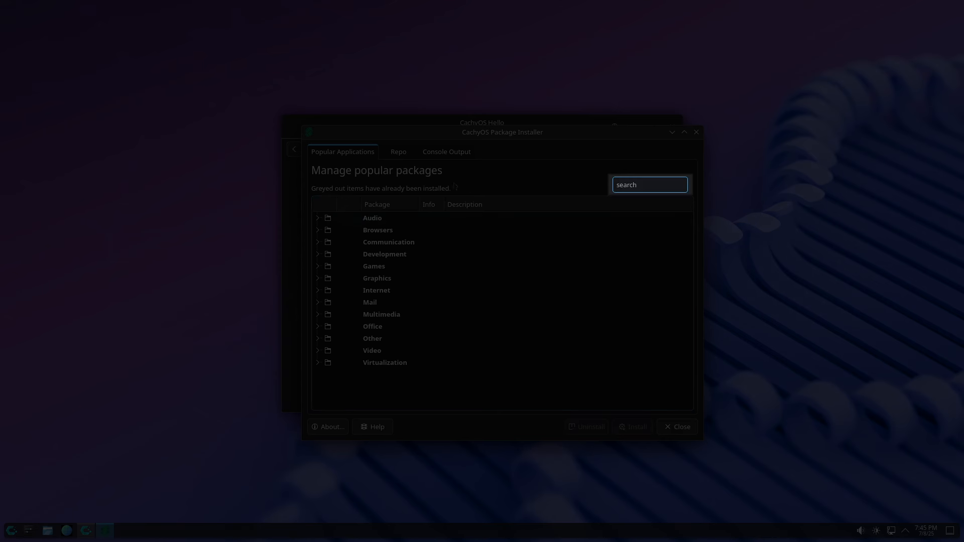
# Step: Search the package list for 'brave', then close the Package Installer
pyautogui.click(633, 189)
pyautogui.write('brave')
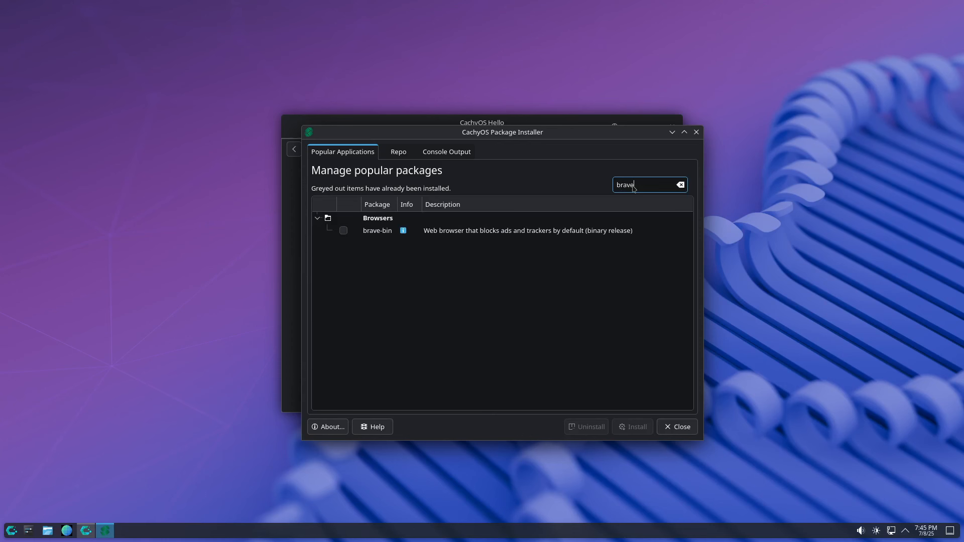
pyautogui.hotkey('alt', 'F4')
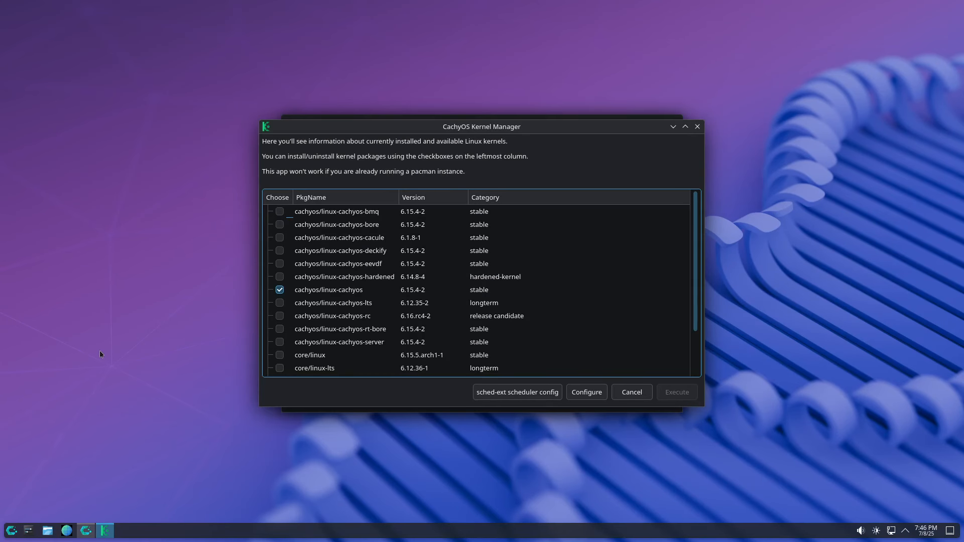
# Step: Look over the Kernel Manager maximized, then restore and close it without building any kernel
pyautogui.click(685, 126)
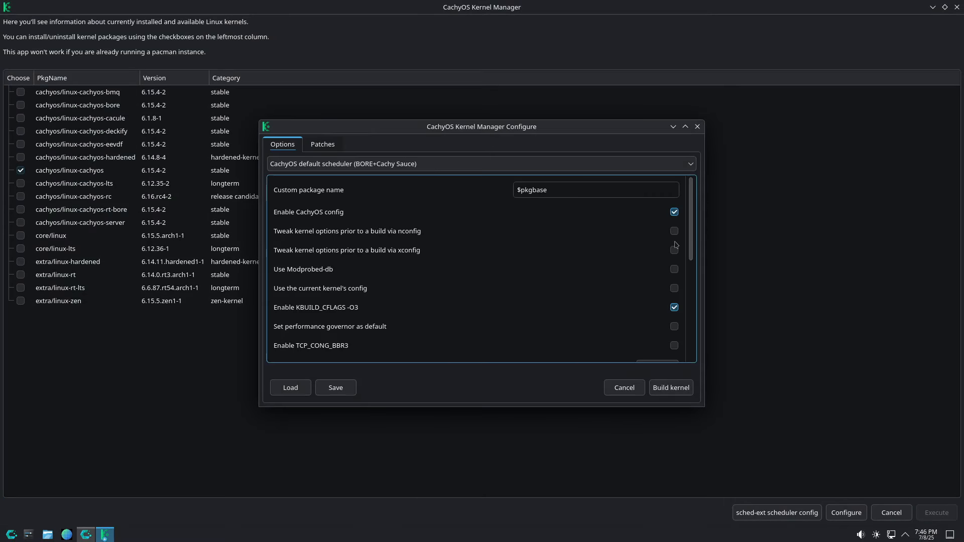
pyautogui.moveTo(694, 212); pyautogui.dragTo(686, 164)
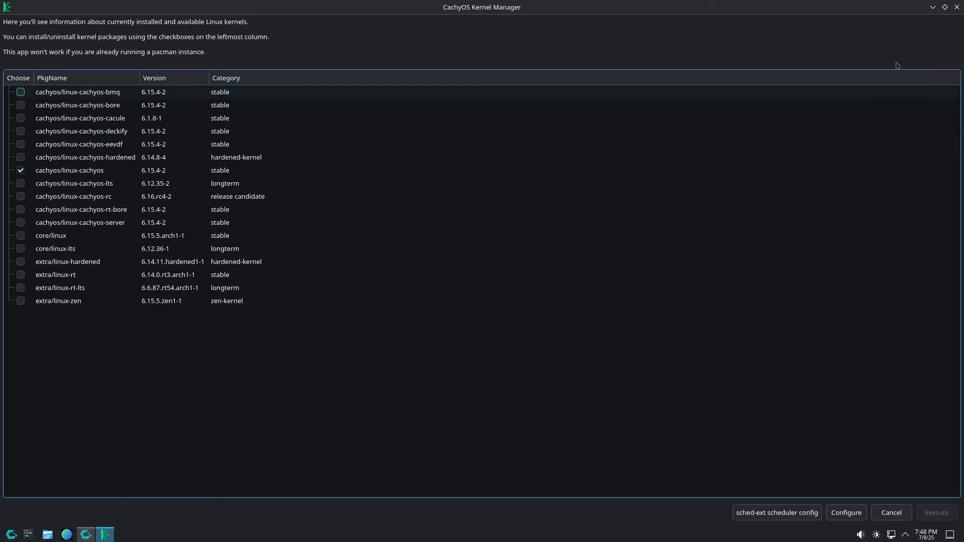
pyautogui.click(945, 7)
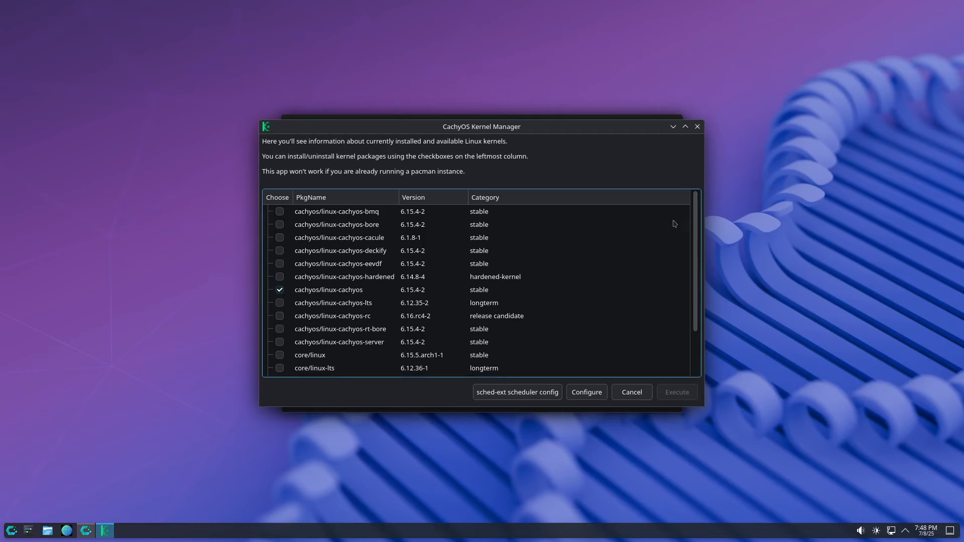
pyautogui.click(698, 126)
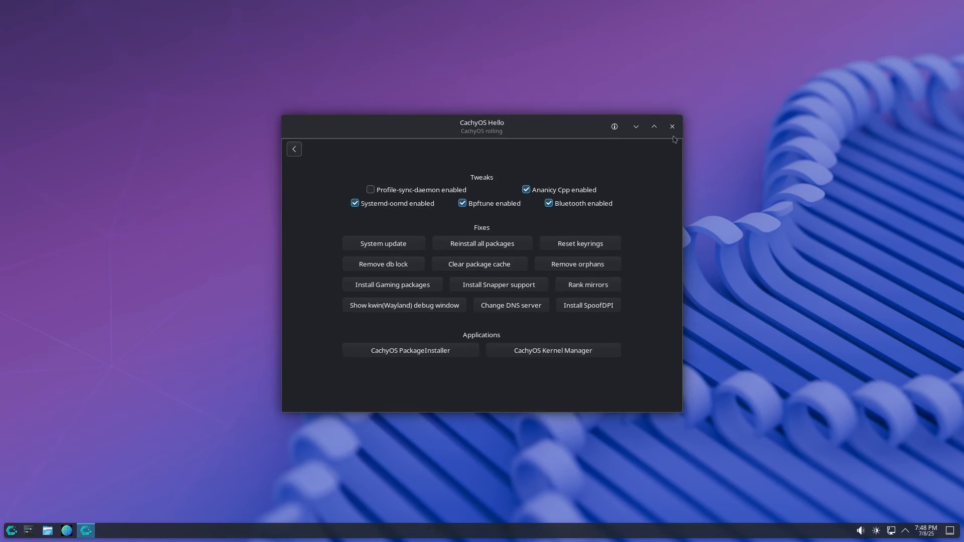
# Step: Turn off Launch at start on the Hello welcome page, close Hello, and open the application launcher
pyautogui.click(295, 149)
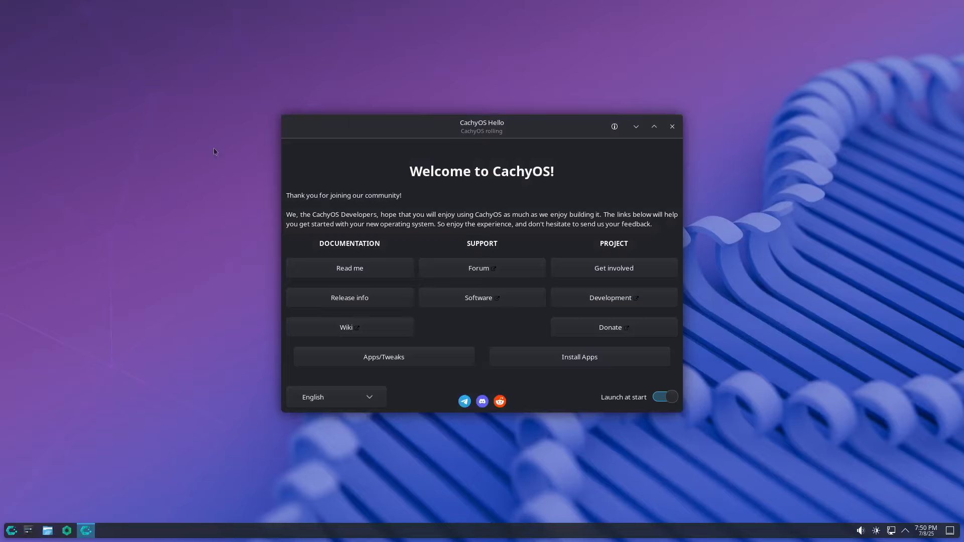
pyautogui.click(657, 400)
pyautogui.click(671, 127)
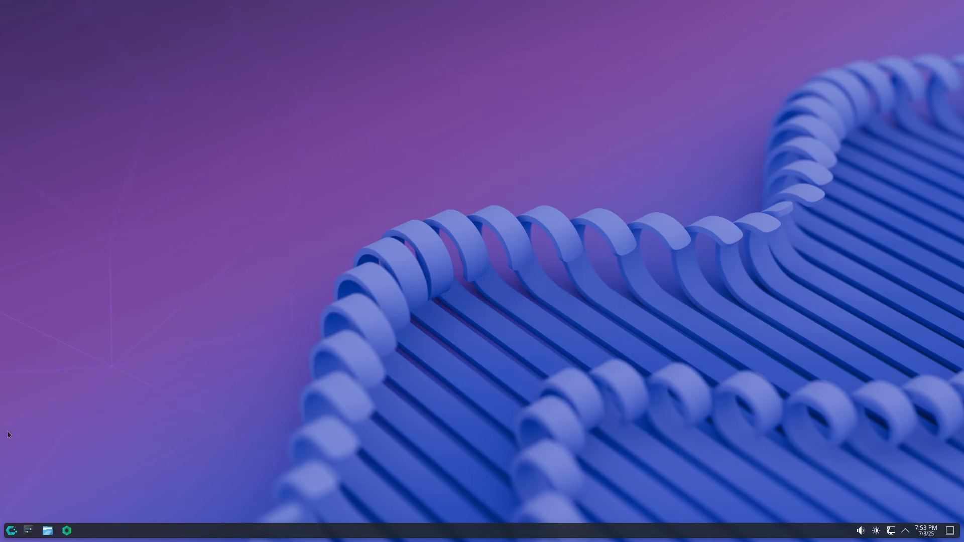
pyautogui.click(11, 531)
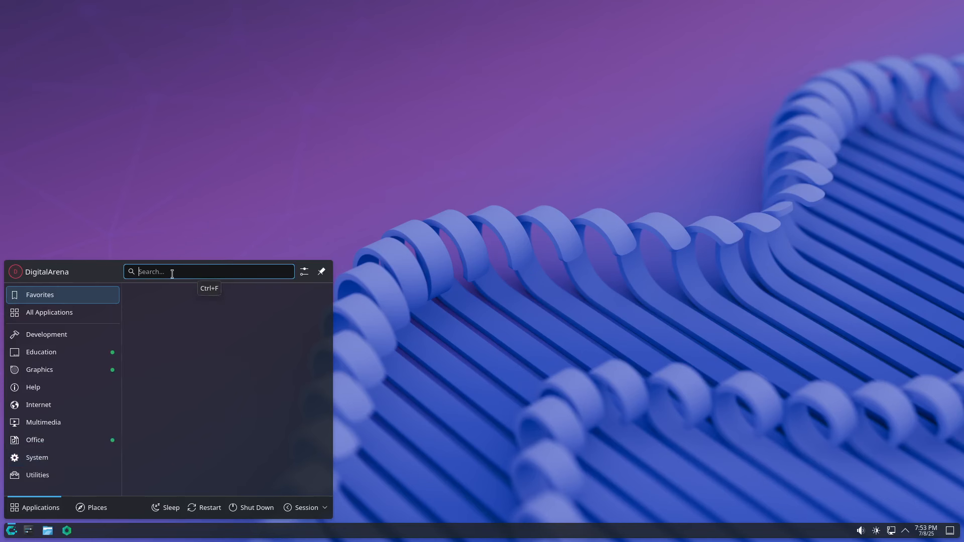
# Step: Launch GNOME Software via 'sof', search 'proton vpn' and check its Flathub source listing
pyautogui.write('sof')
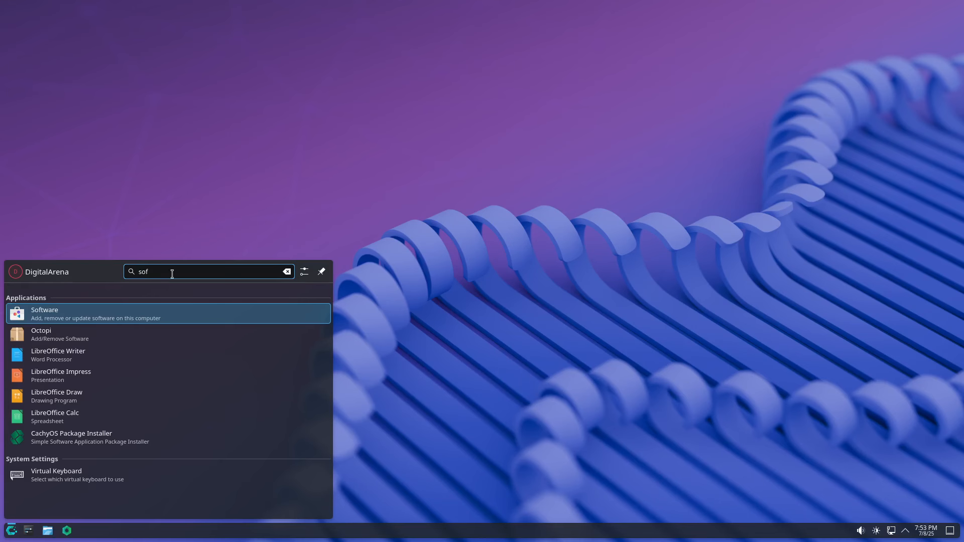
pyautogui.click(83, 313)
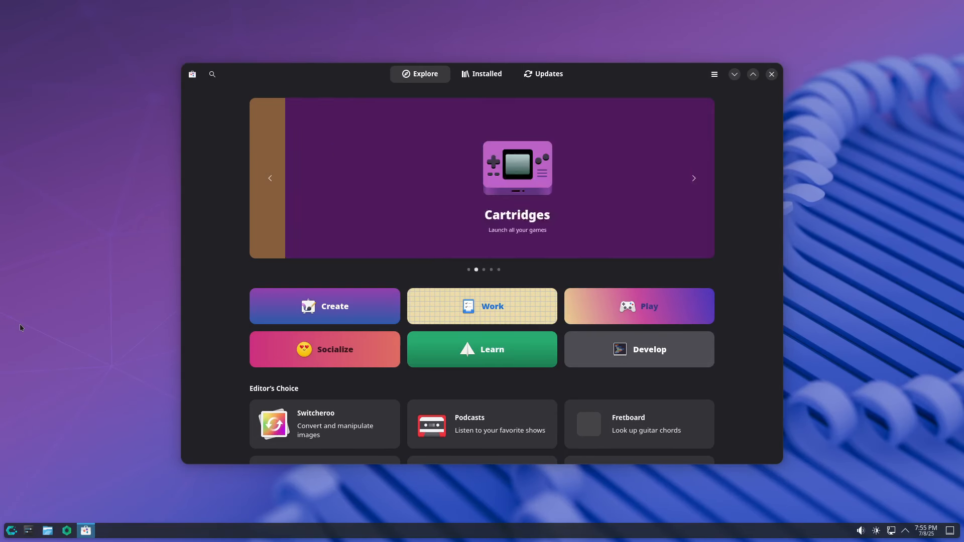
pyautogui.click(212, 74)
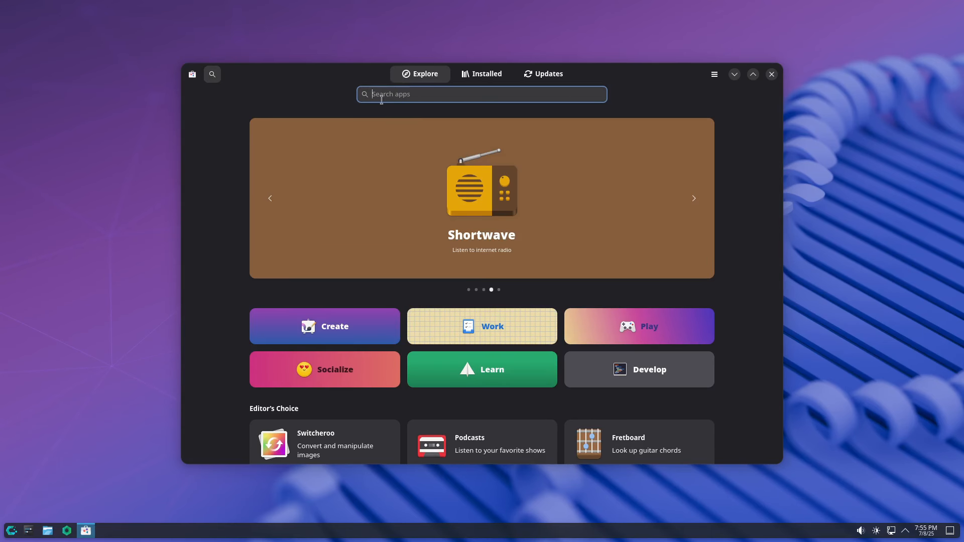
pyautogui.write('proton vpn')
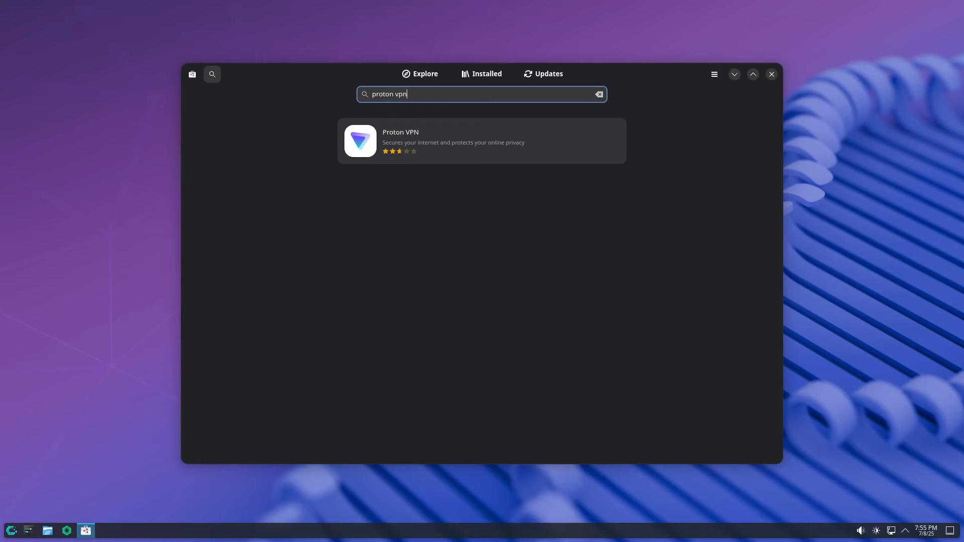
pyautogui.click(413, 144)
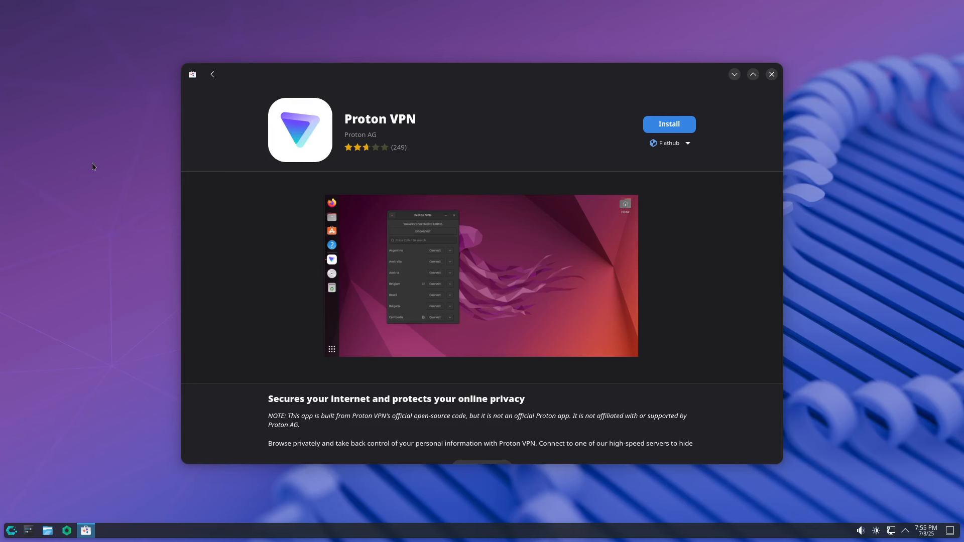
pyautogui.click(689, 147)
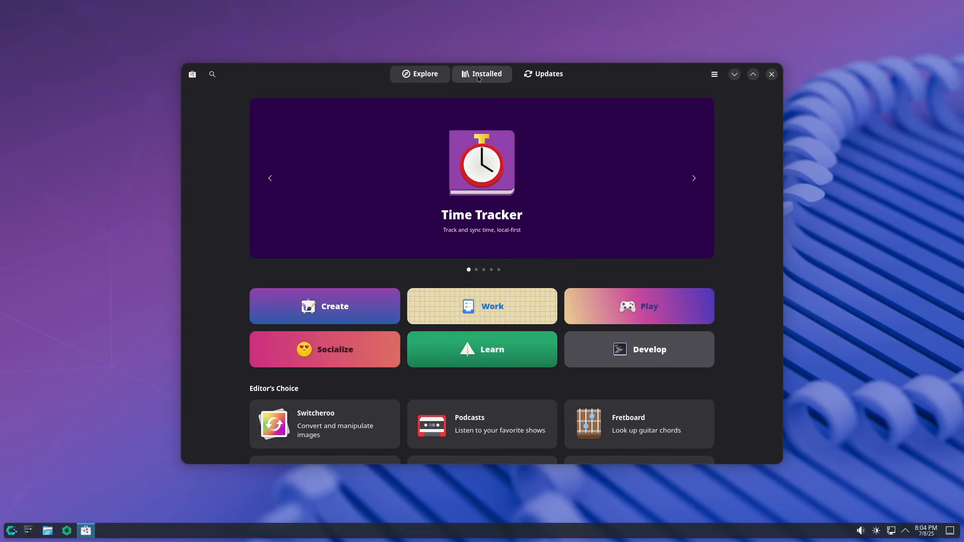
# Step: Scroll through the Installed apps list, confirm Updates shows Up to Date, then close GNOME Software
pyautogui.click(478, 79)
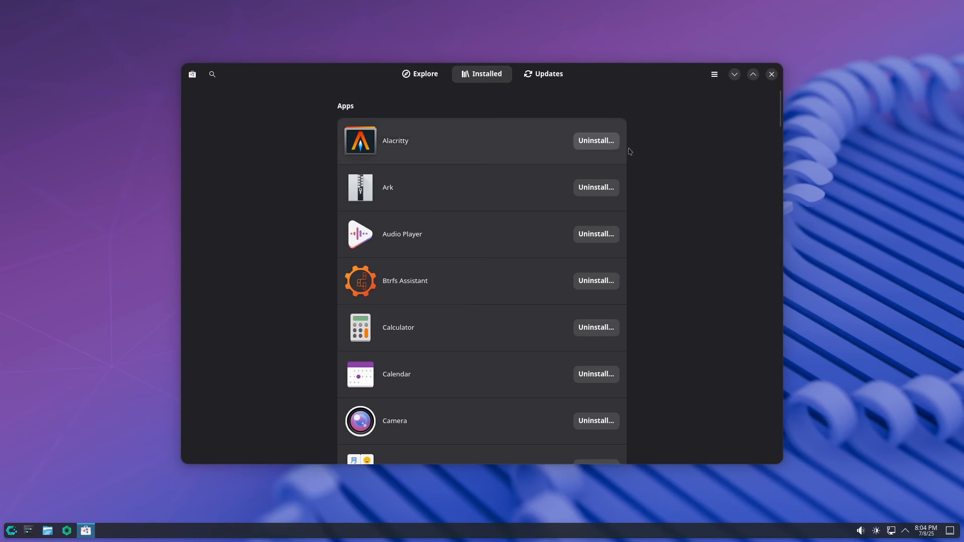
pyautogui.scroll(-5, 662, 164)
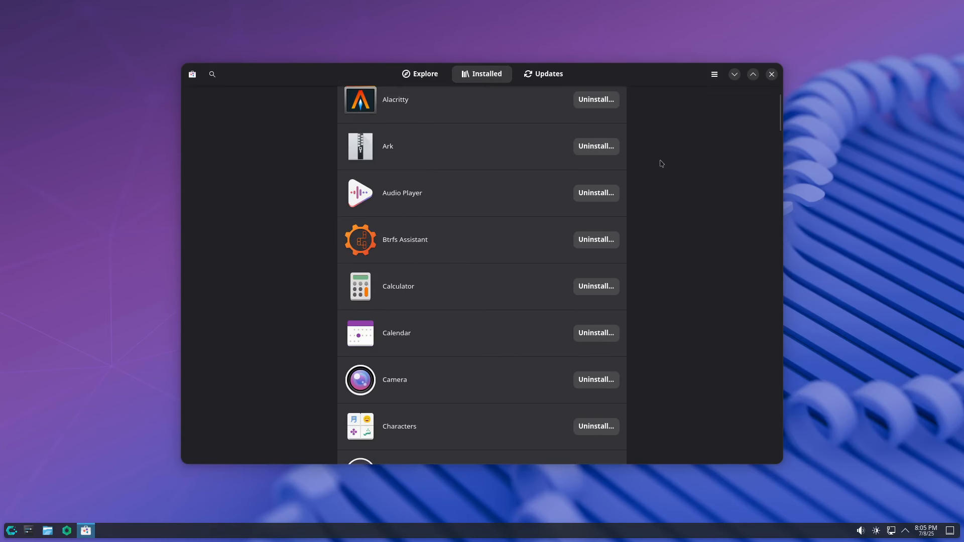
pyautogui.scroll(-8, 661, 164)
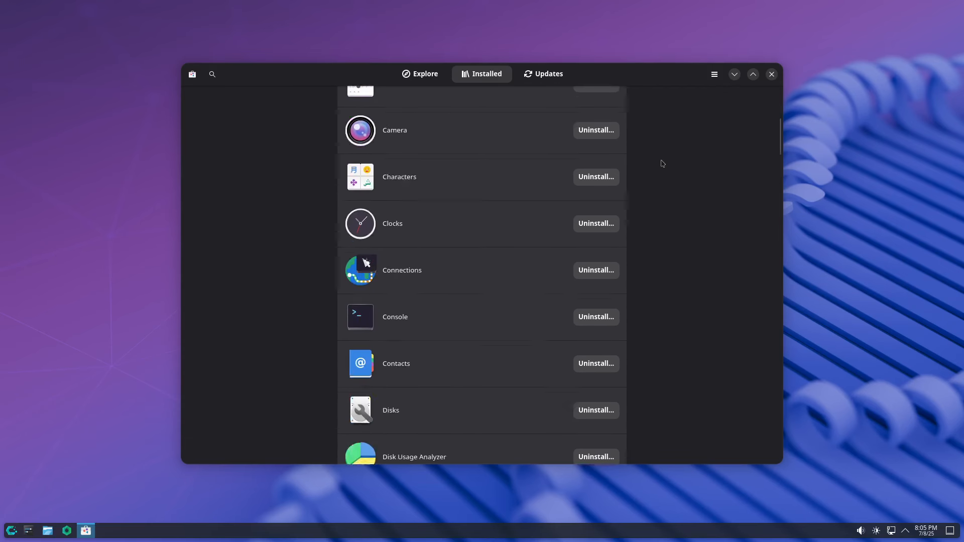
pyautogui.scroll(-1, 662, 163)
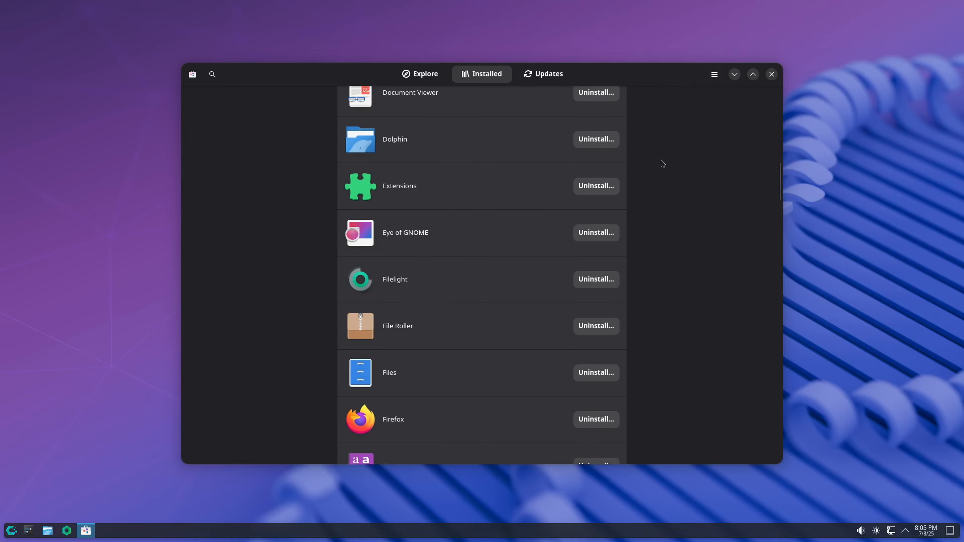
pyautogui.scroll(-5, 662, 164)
pyautogui.scroll(-20, 662, 164)
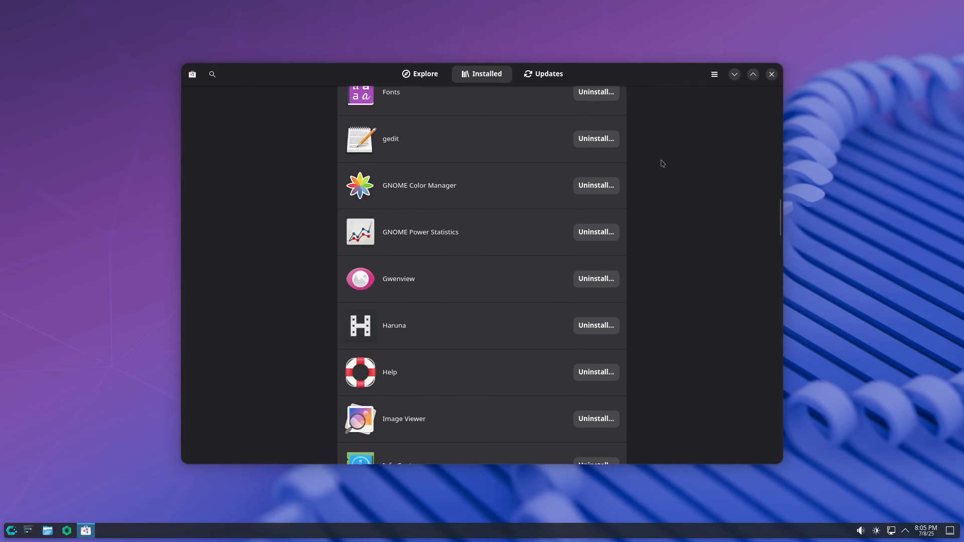
pyautogui.scroll(-14, 662, 161)
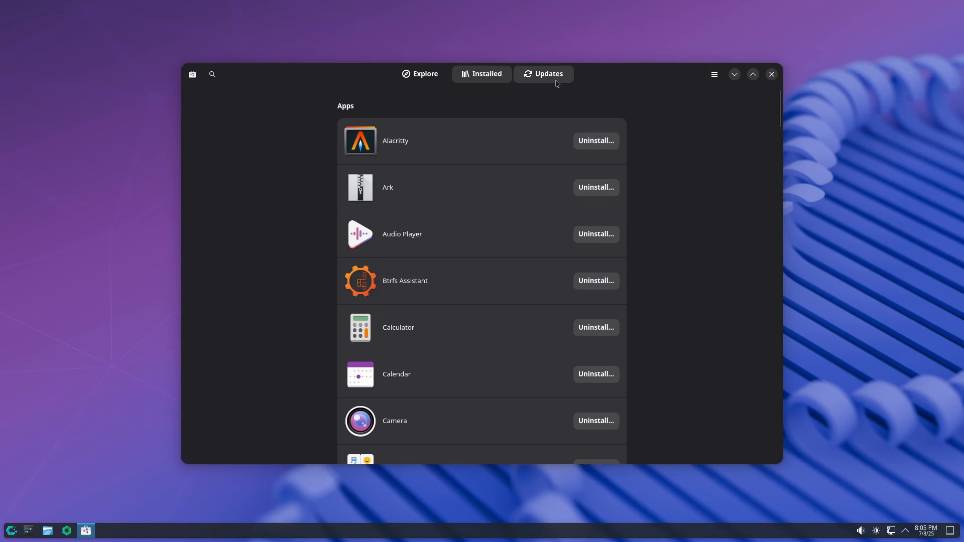
pyautogui.click(555, 81)
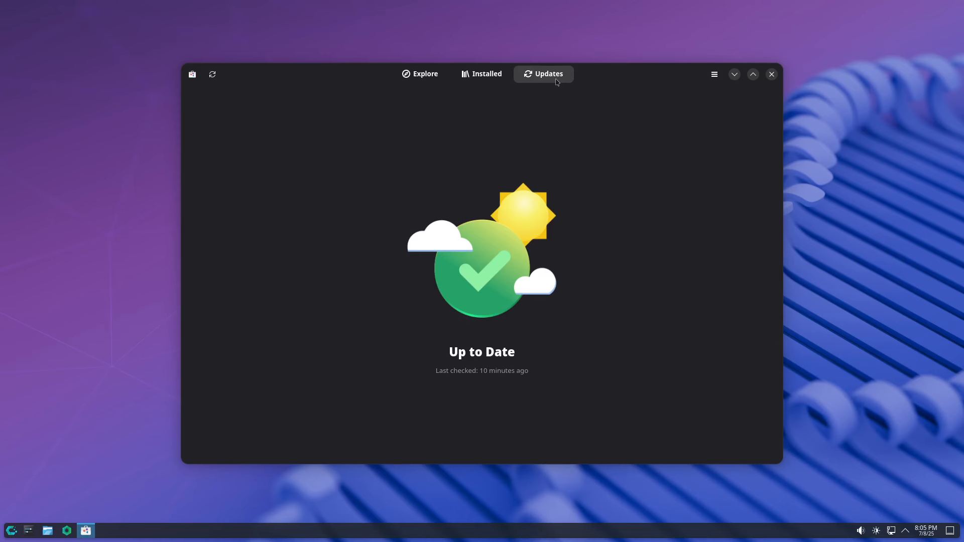
pyautogui.click(772, 75)
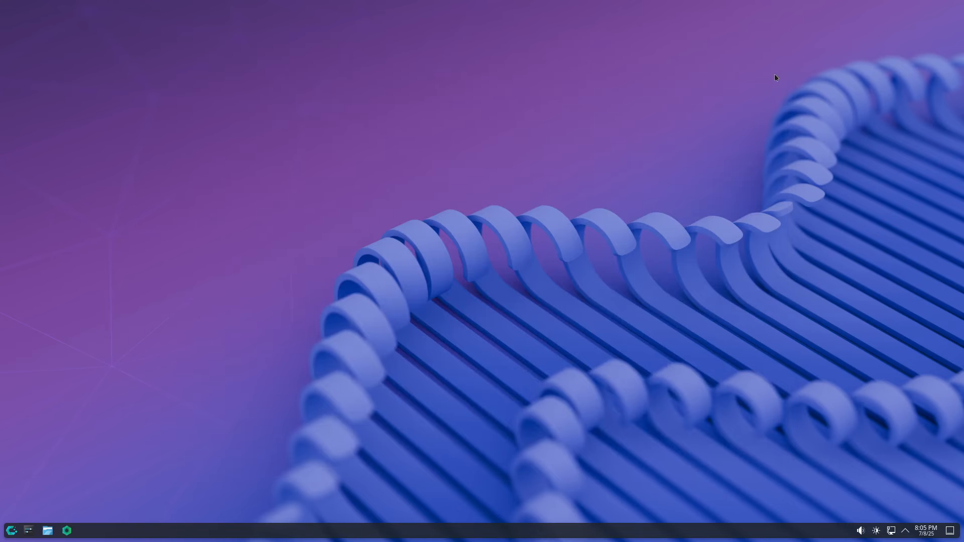
# Step: Launch Btrfs Assistant from the launcher search 'btr' and authenticate with the account password
pyautogui.press('super')
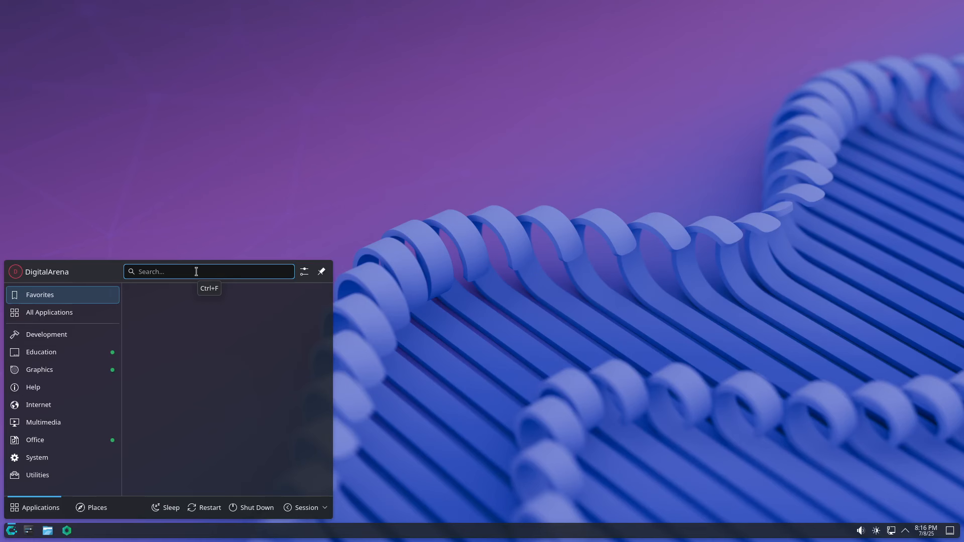
pyautogui.write('bt')
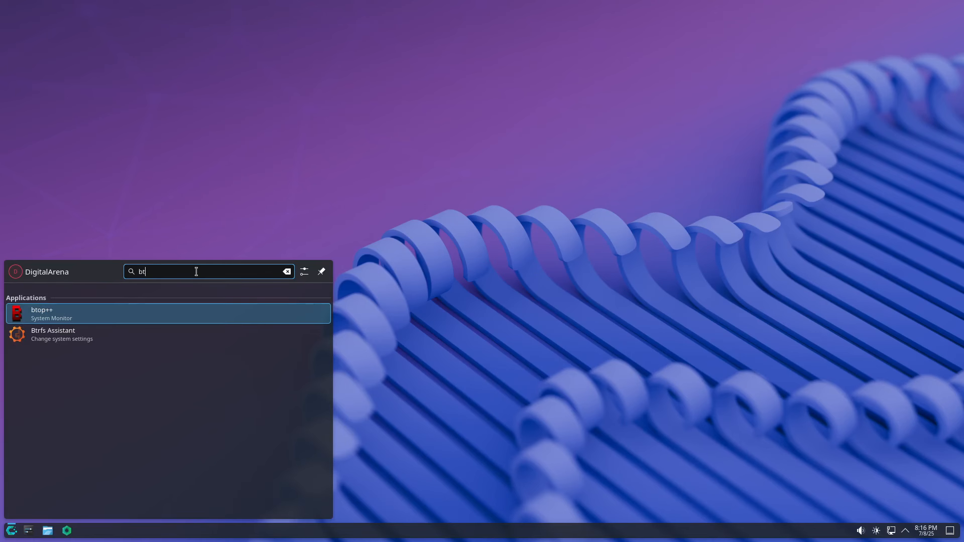
pyautogui.write('r')
pyautogui.click(196, 312)
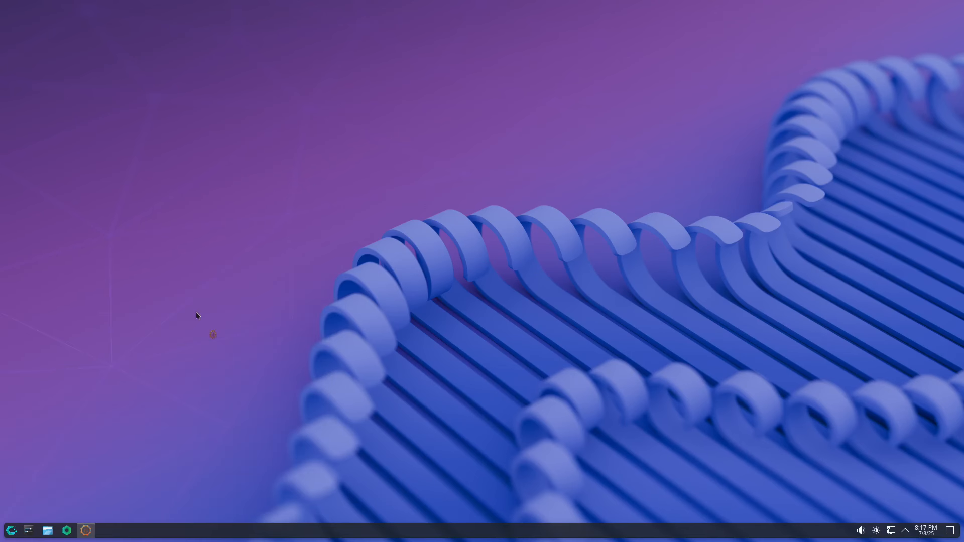
pyautogui.write('************')
pyautogui.press('Return')
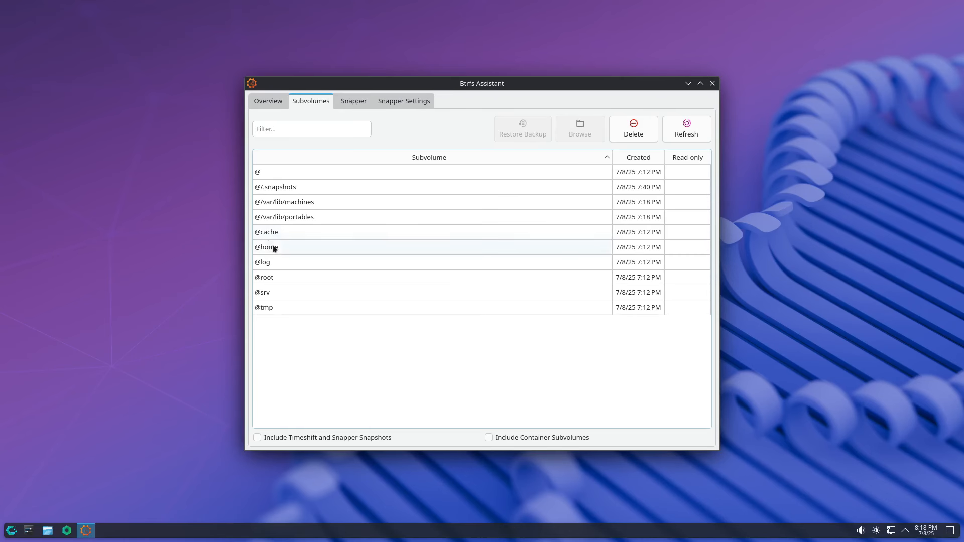
pyautogui.click(273, 249)
pyautogui.click(573, 133)
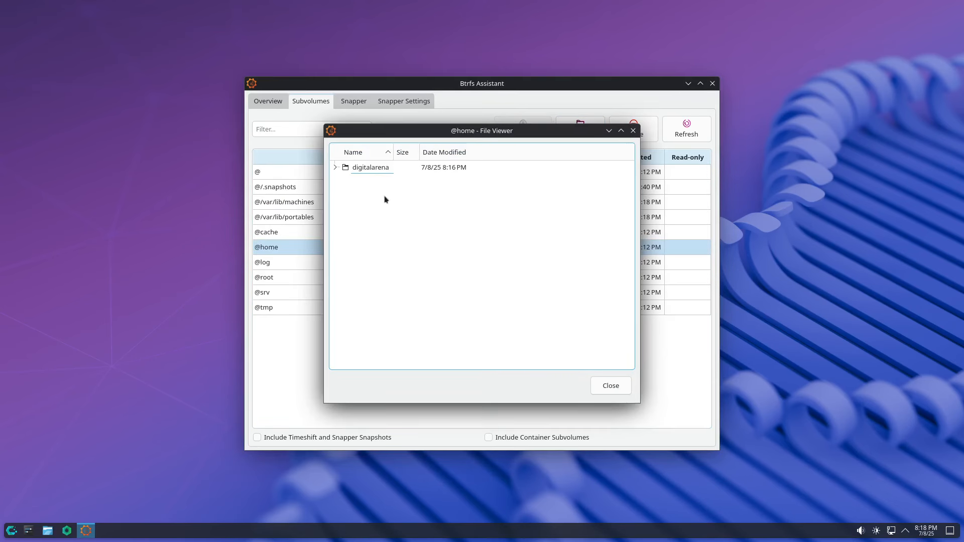
pyautogui.click(336, 168)
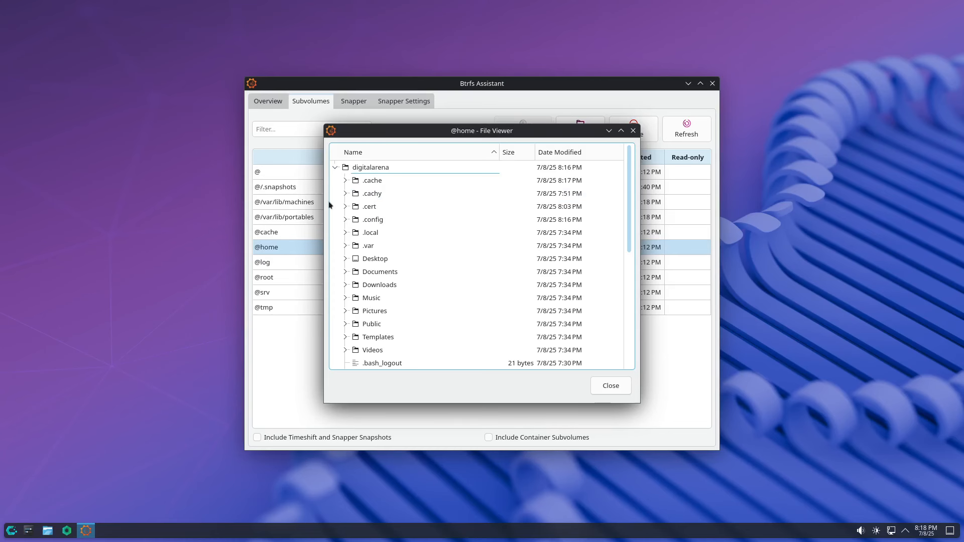
pyautogui.scroll(-5, 627, 258)
pyautogui.scroll(5, 627, 258)
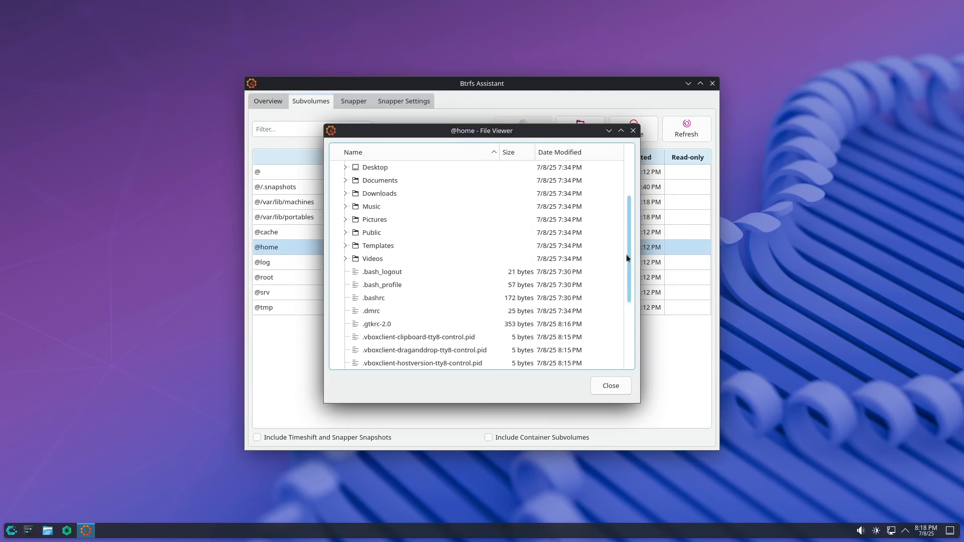
pyautogui.click(611, 385)
pyautogui.click(294, 277)
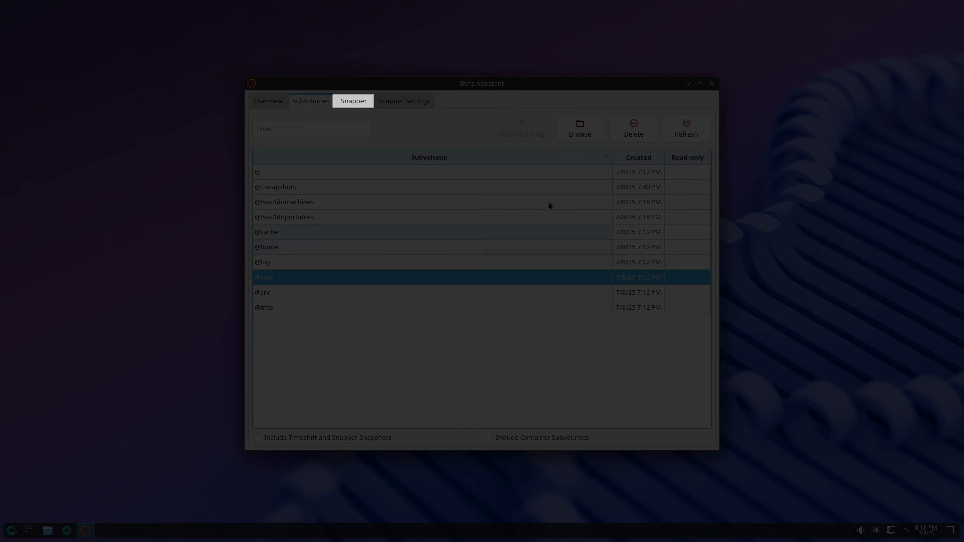
# Step: Review the Snapper snapshots and tick Enable timeline snapshots for the root config
pyautogui.click(350, 103)
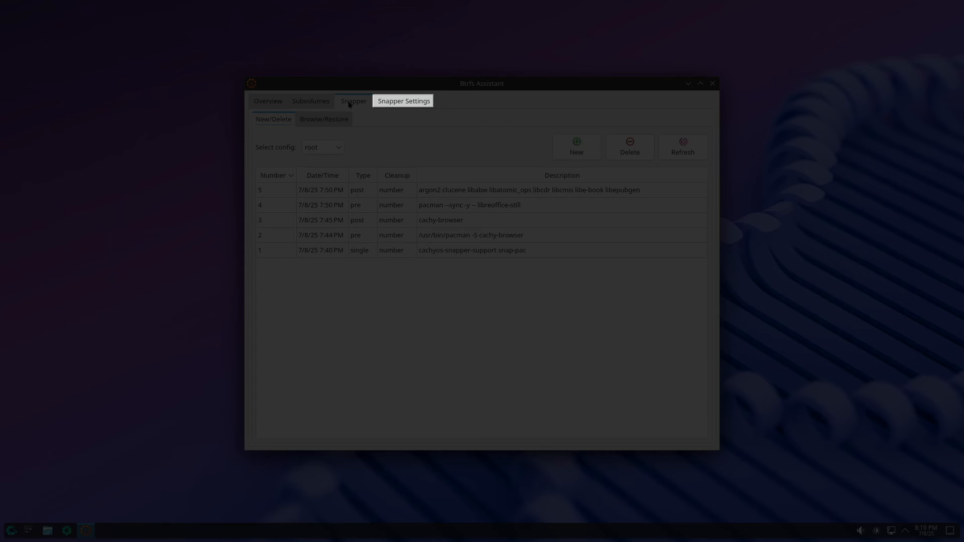
pyautogui.click(401, 103)
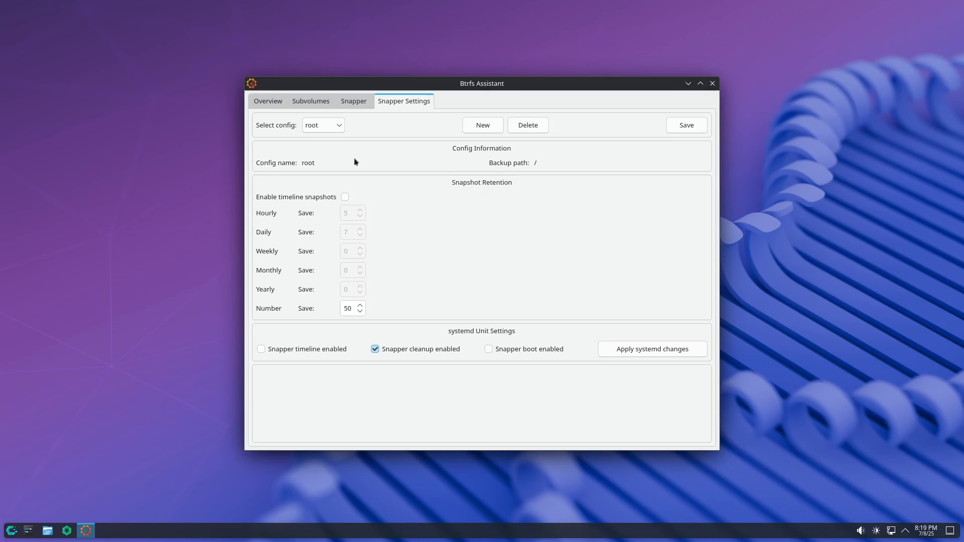
pyautogui.click(344, 197)
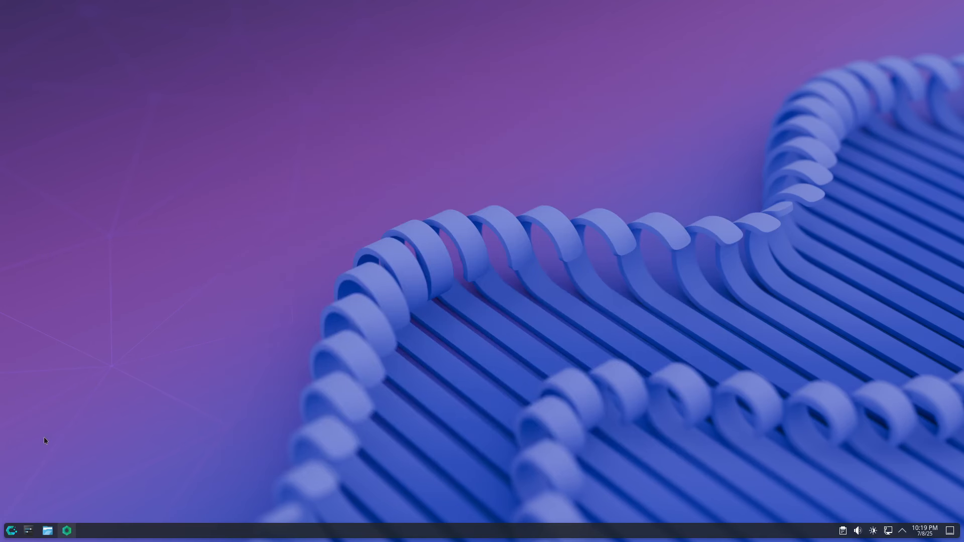
# Step: Launch Console from All Applications and drag its corner to enlarge the window
pyautogui.click(12, 530)
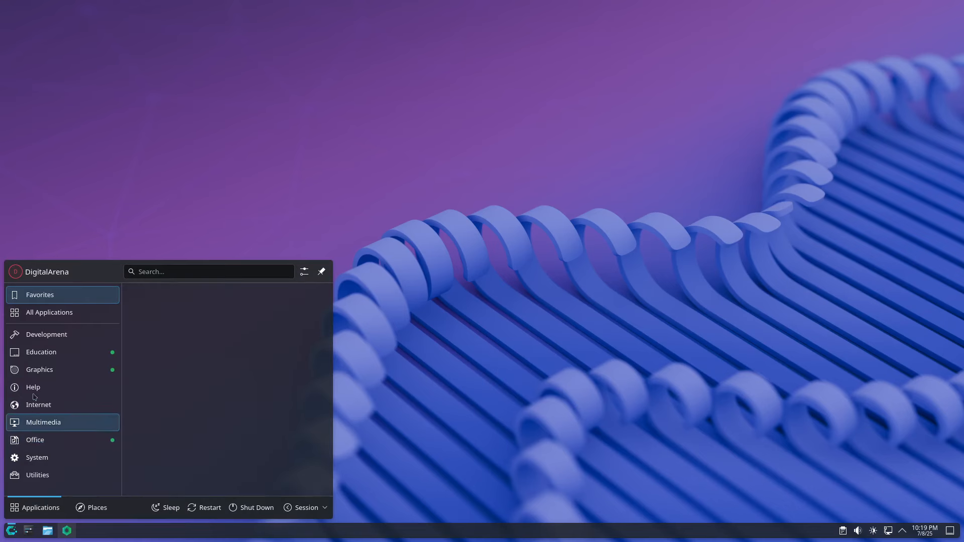
pyautogui.click(58, 318)
pyautogui.scroll(-5, 205, 334)
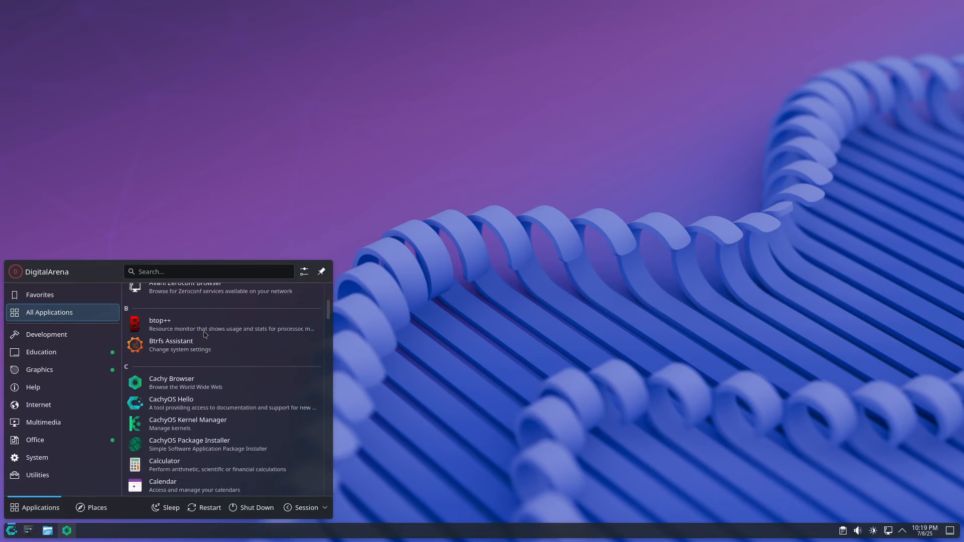
pyautogui.scroll(-5, 204, 334)
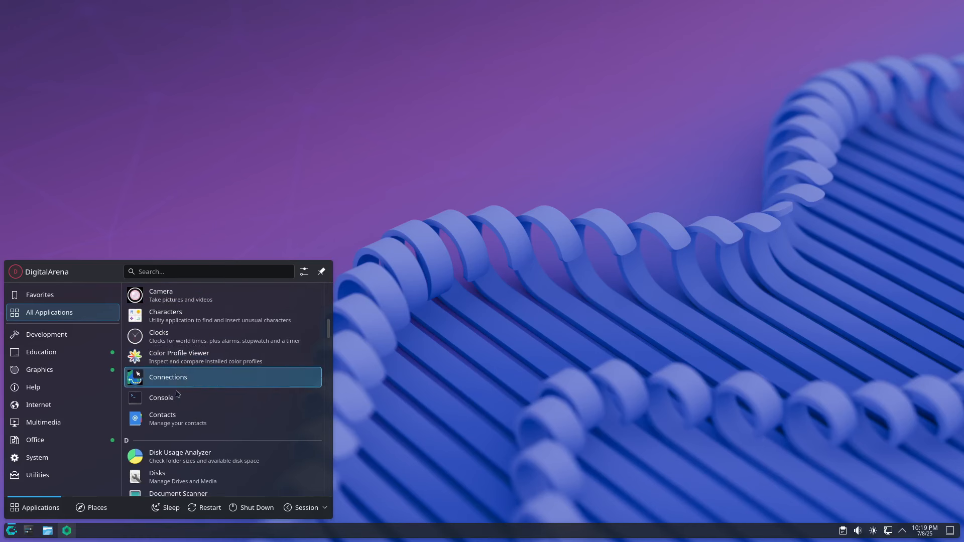
pyautogui.click(176, 397)
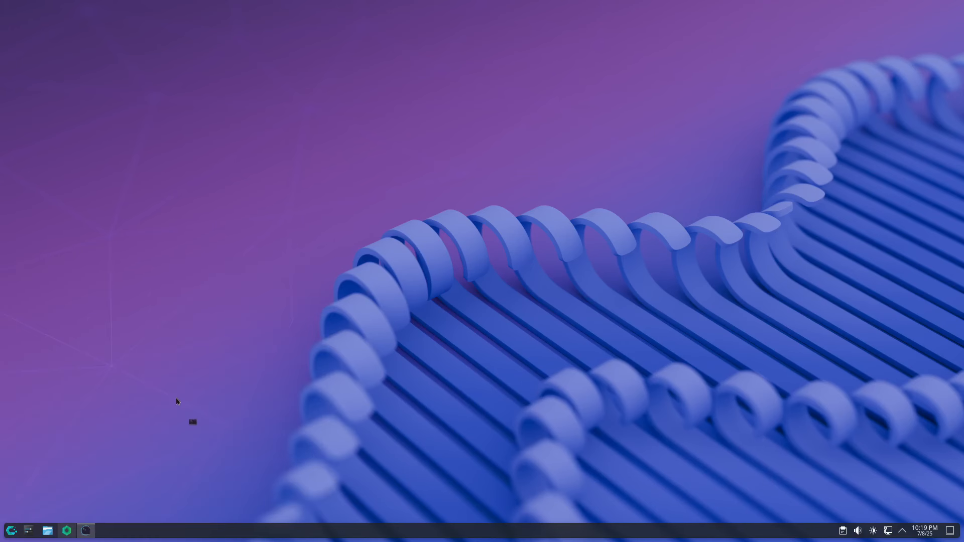
pyautogui.moveTo(302, 137); pyautogui.dragTo(216, 30)
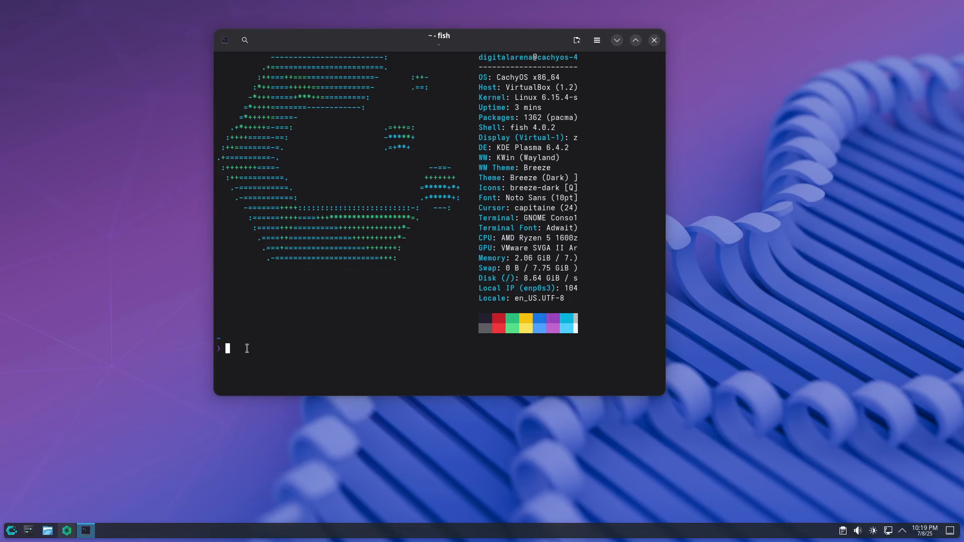
# Step: Run sudo pacman -S gnome gnome-extra, accepting default selections and confirming with y
pyautogui.hotkey('ctrl', 'shift', 'v')
pyautogui.press('Return')
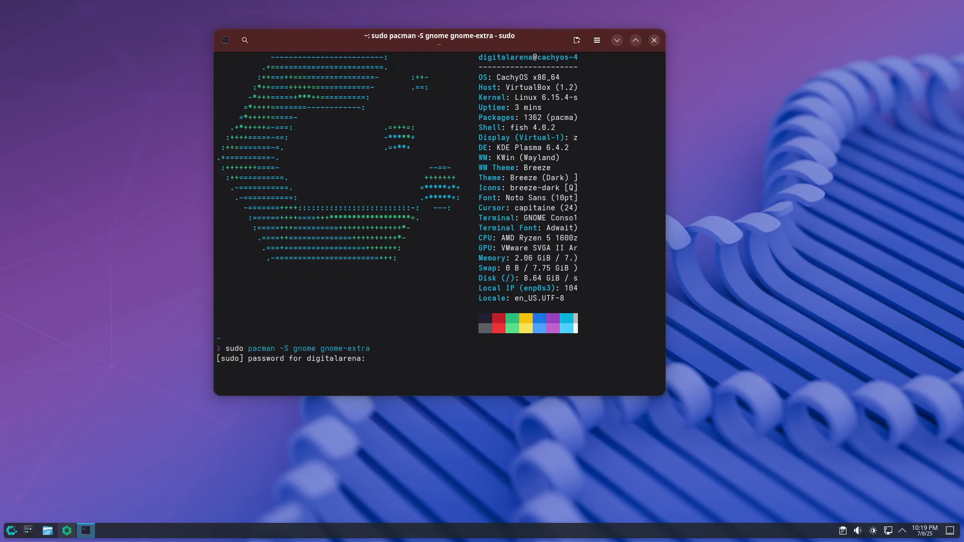
pyautogui.press('Return')
pyautogui.press('Return')
pyautogui.press('Return')
pyautogui.write('y')
pyautogui.press('Return')
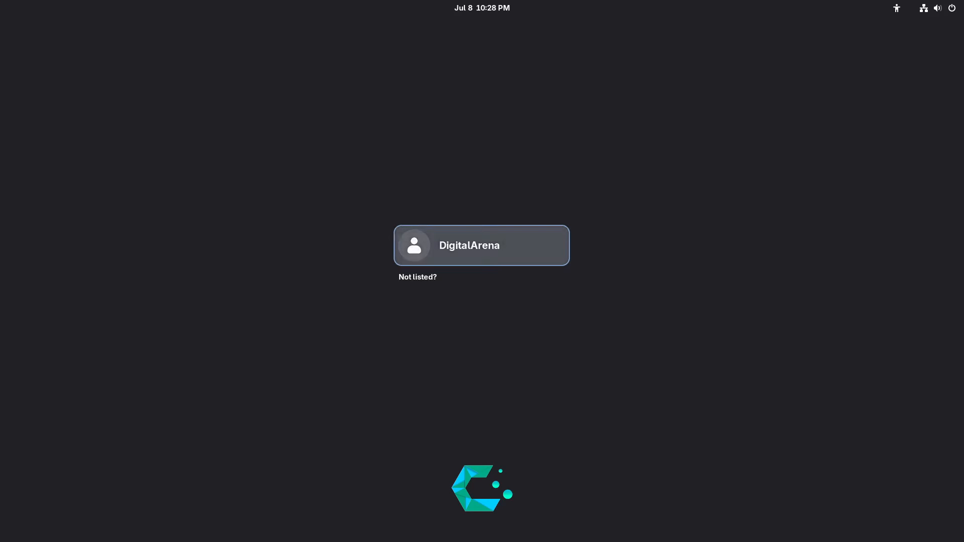
pyautogui.press('Return')
# Step: Log into GNOME with the account password and start the CachyOS welcome tour
pyautogui.write('********')
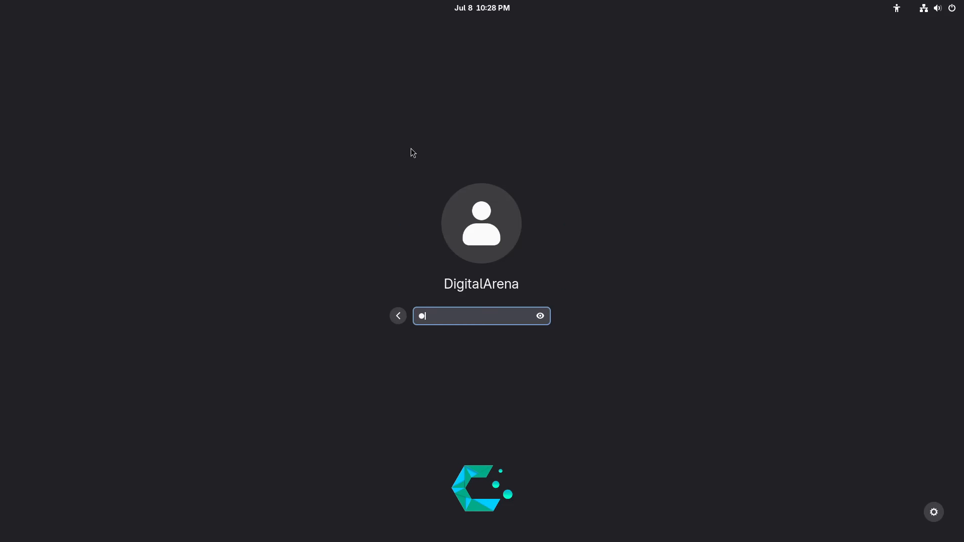
pyautogui.write('*')
pyautogui.press('Return')
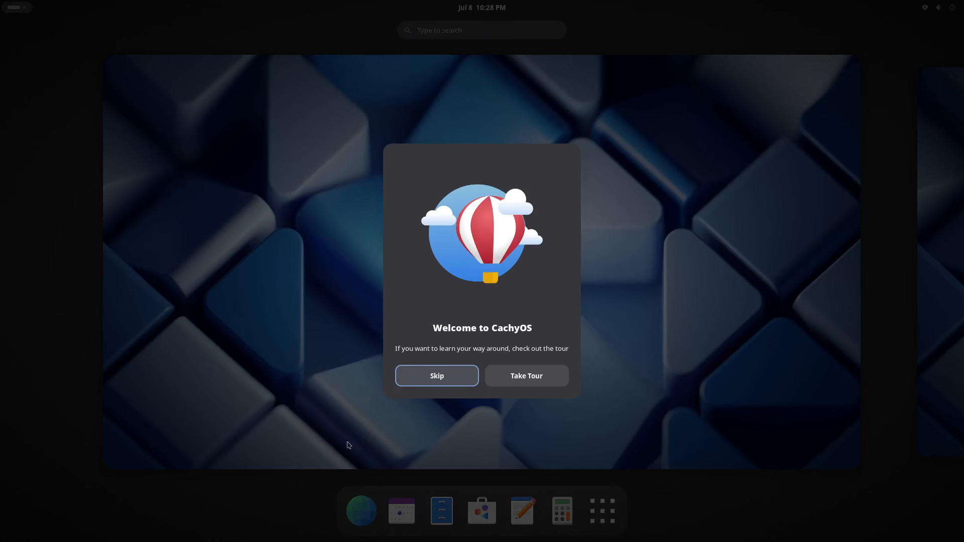
pyautogui.click(534, 377)
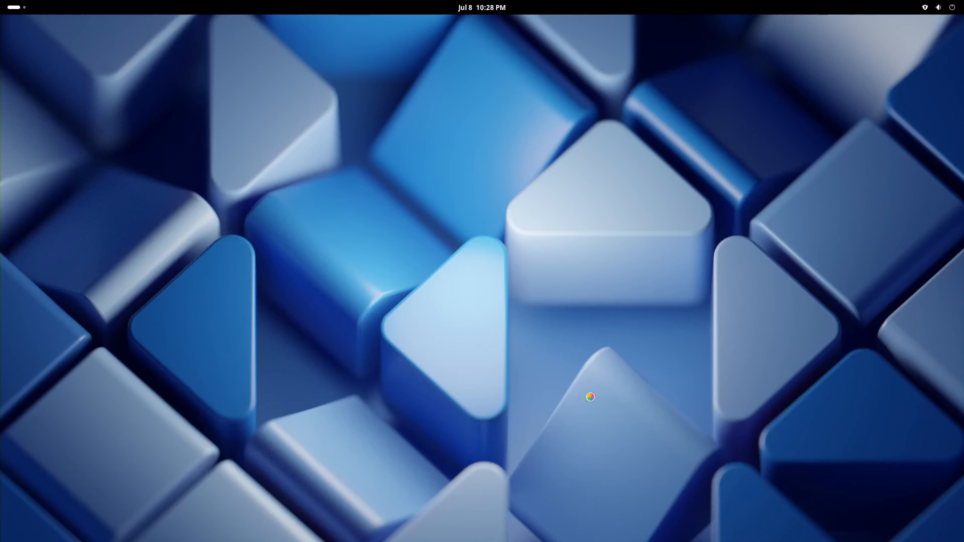
# Step: Page through all five remaining tour pages and close the finished tour
pyautogui.click(708, 290)
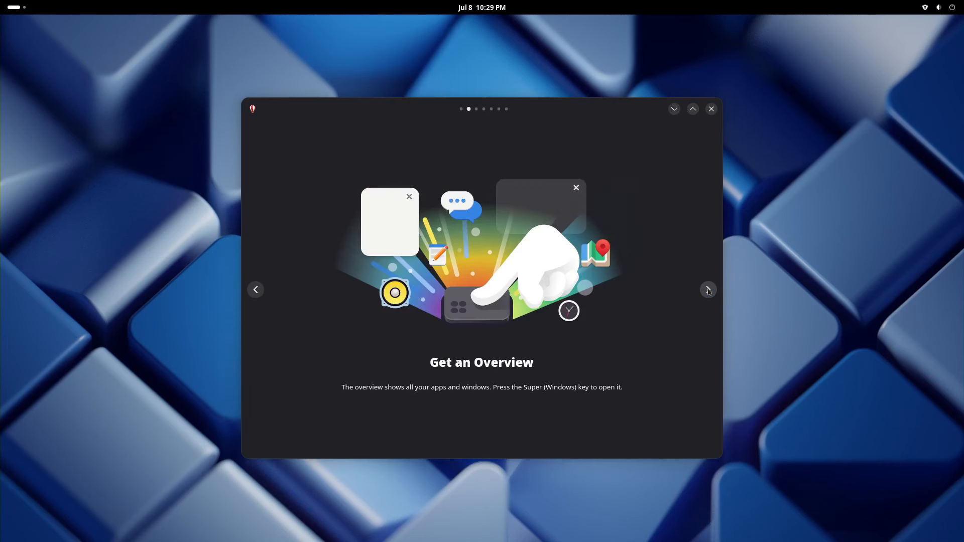
pyautogui.click(708, 290)
pyautogui.click(708, 290)
pyautogui.click(708, 290)
pyautogui.click(708, 290)
pyautogui.click(708, 290)
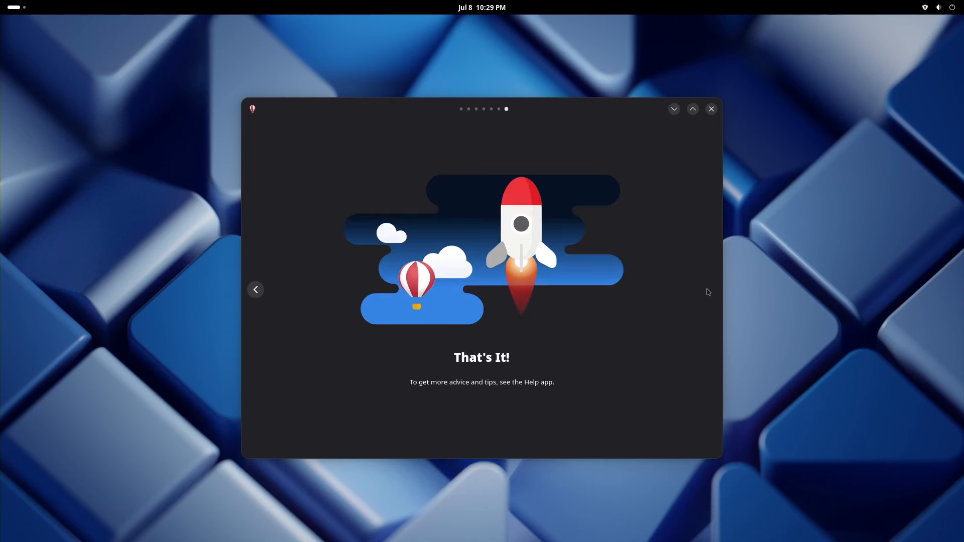
pyautogui.click(711, 108)
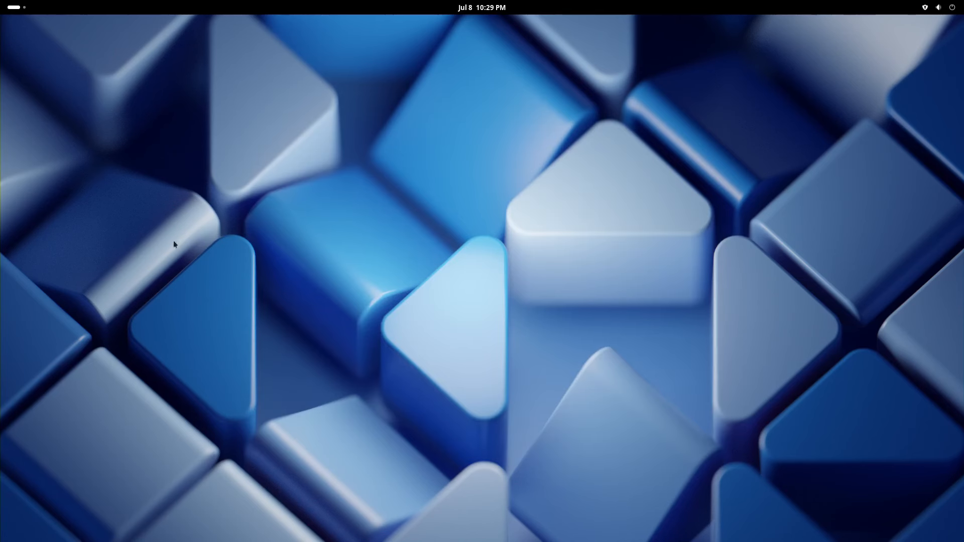
pyautogui.click(15, 10)
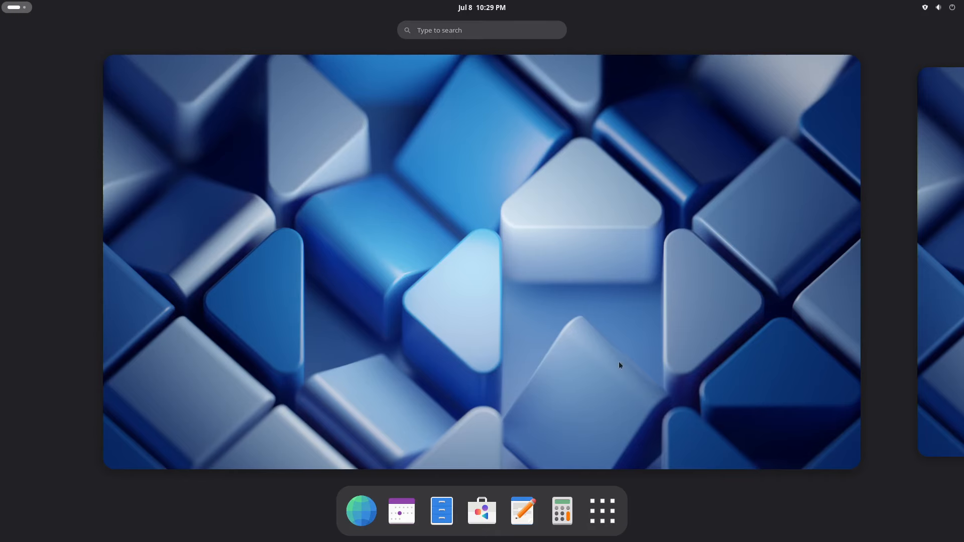
pyautogui.click(605, 523)
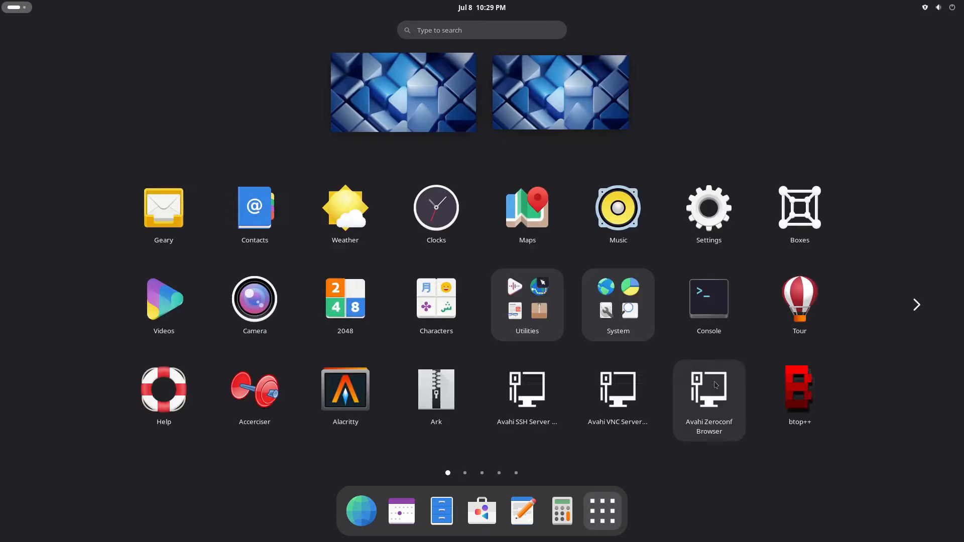
pyautogui.click(916, 306)
pyautogui.click(917, 312)
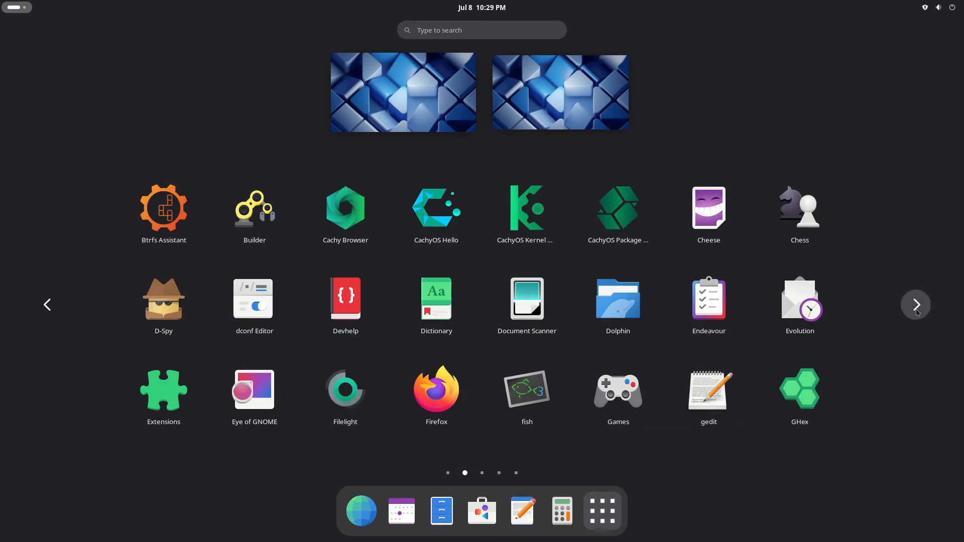
pyautogui.click(916, 311)
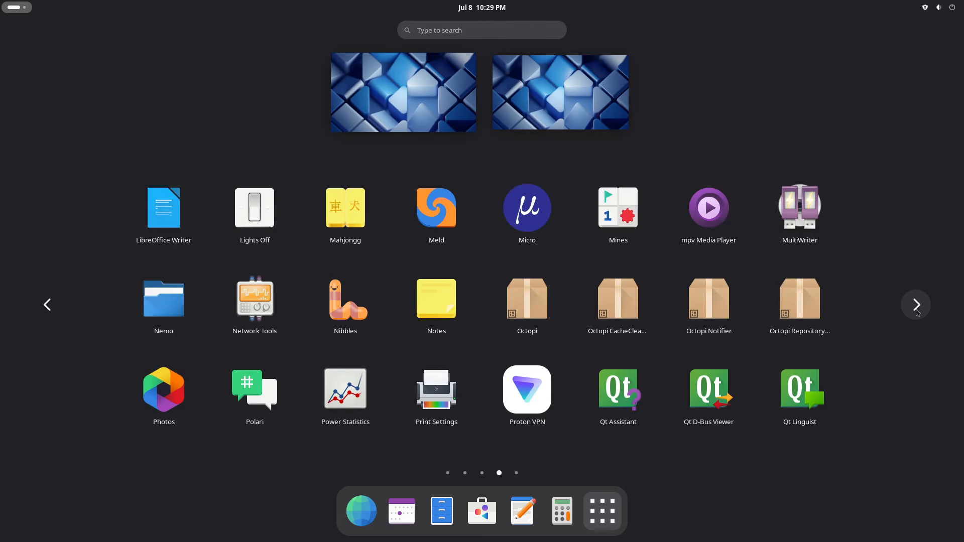
pyautogui.click(917, 311)
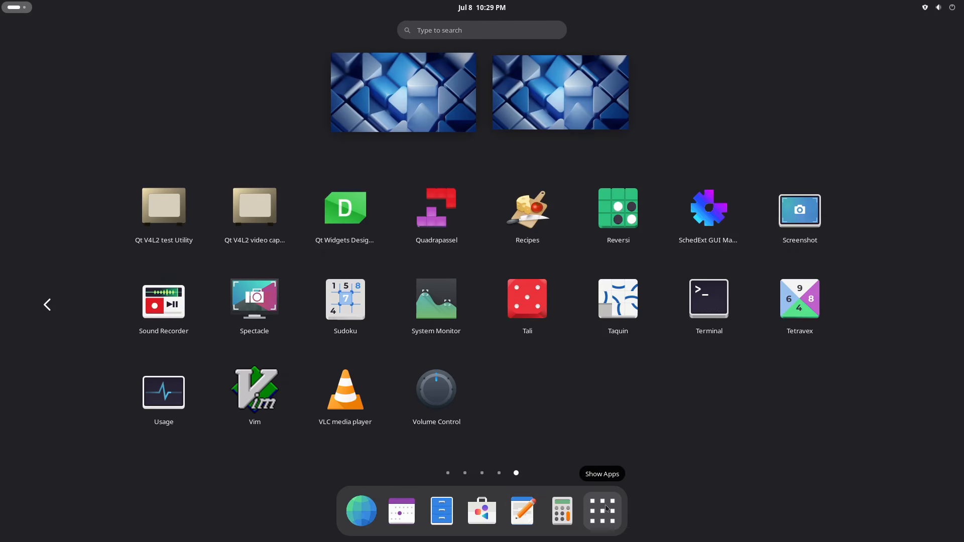
pyautogui.click(606, 508)
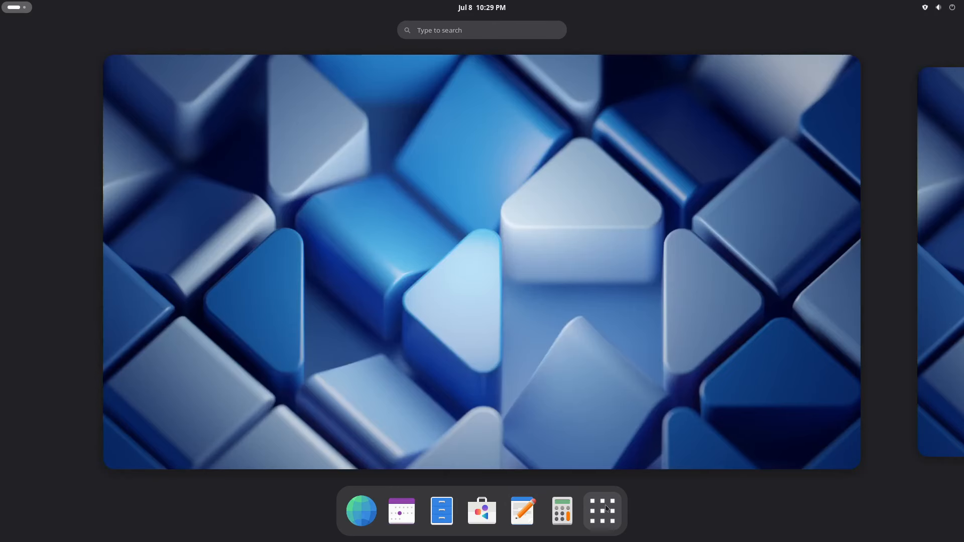
pyautogui.click(530, 301)
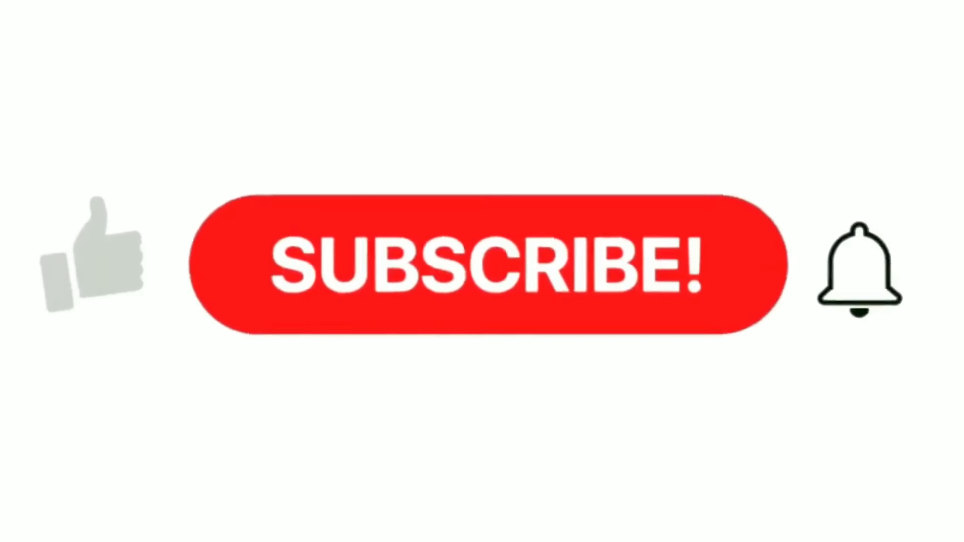